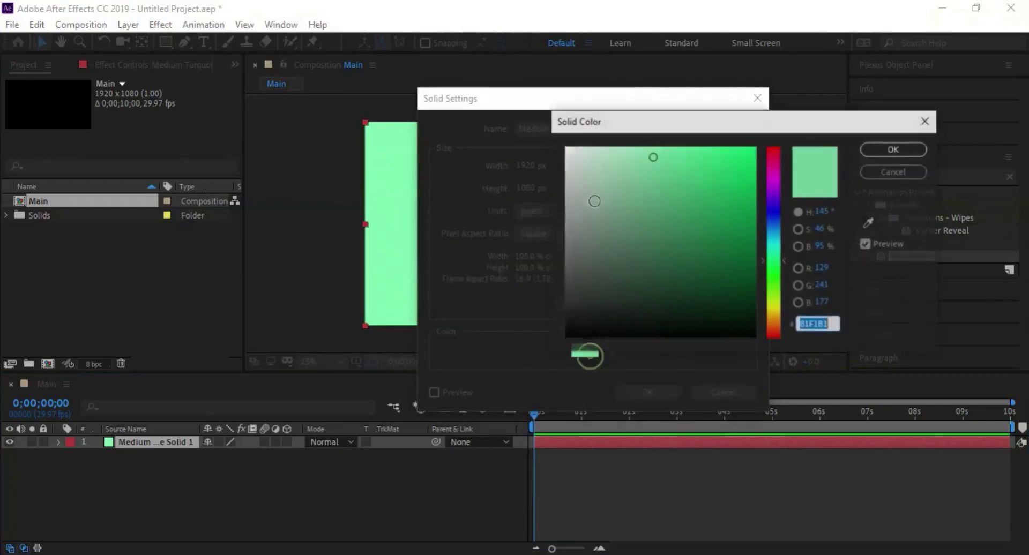
Create a second full-size solid in the Main composition with the darker green colour 50E790.
left_click(689, 164)
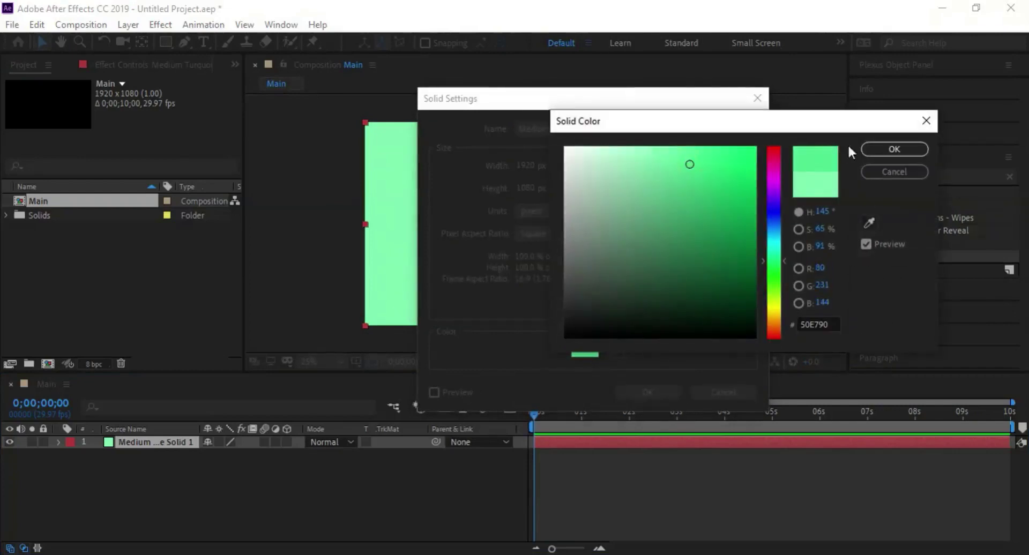
left_click(890, 150)
left_click(651, 394)
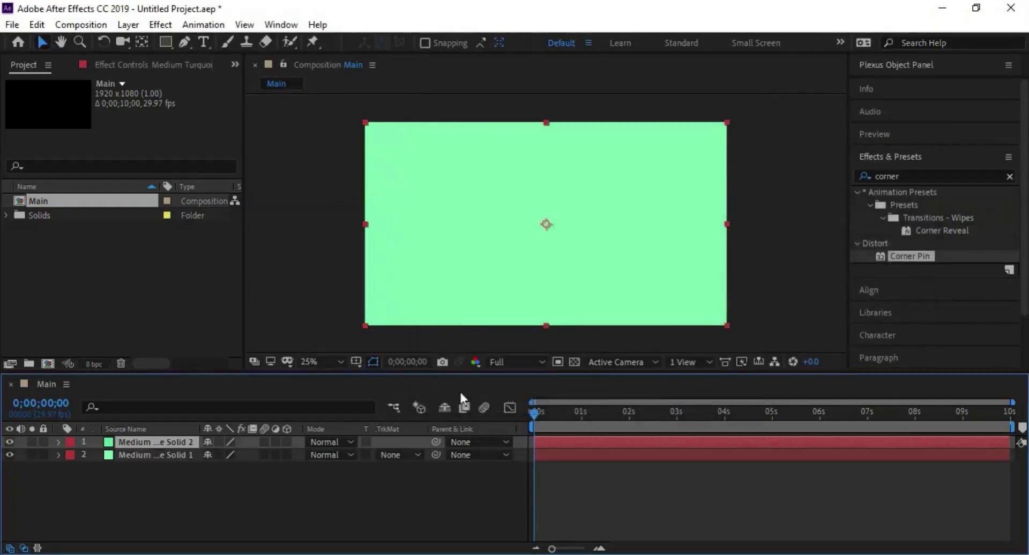
left_click(280, 486)
Draw a four-point Pen mask on the top solid that keeps its upper part above an edge sloping down to the right.
left_click(189, 443)
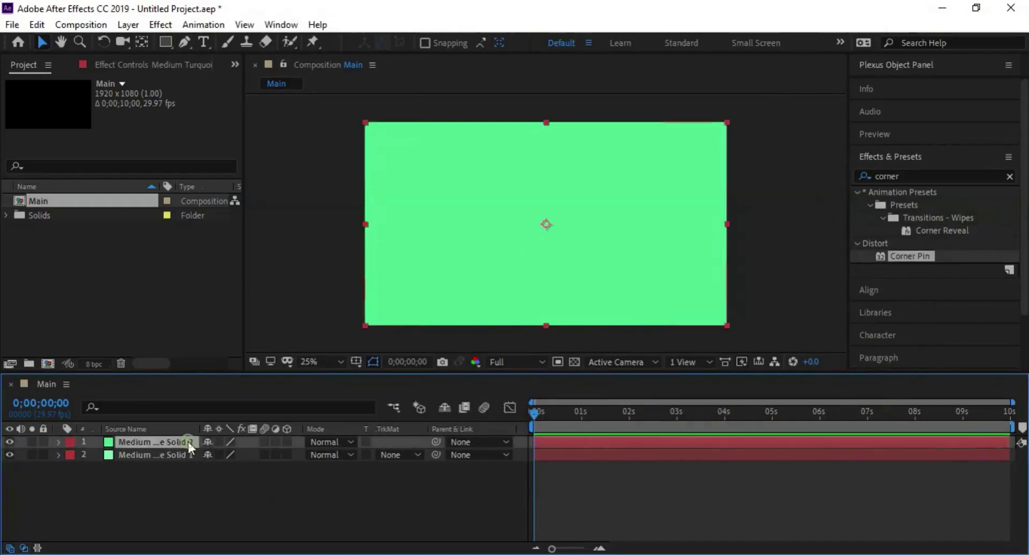
left_click(189, 43)
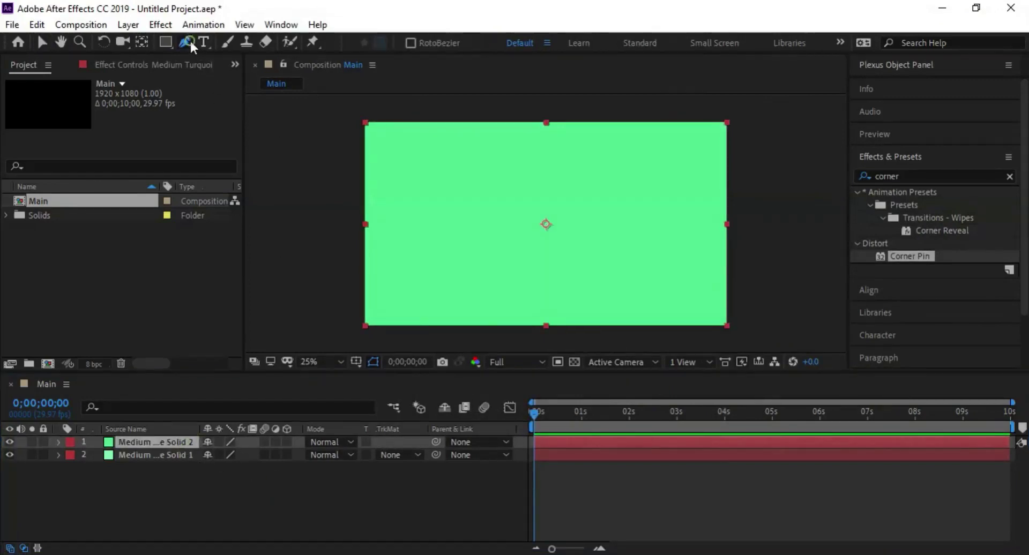
left_click(353, 110)
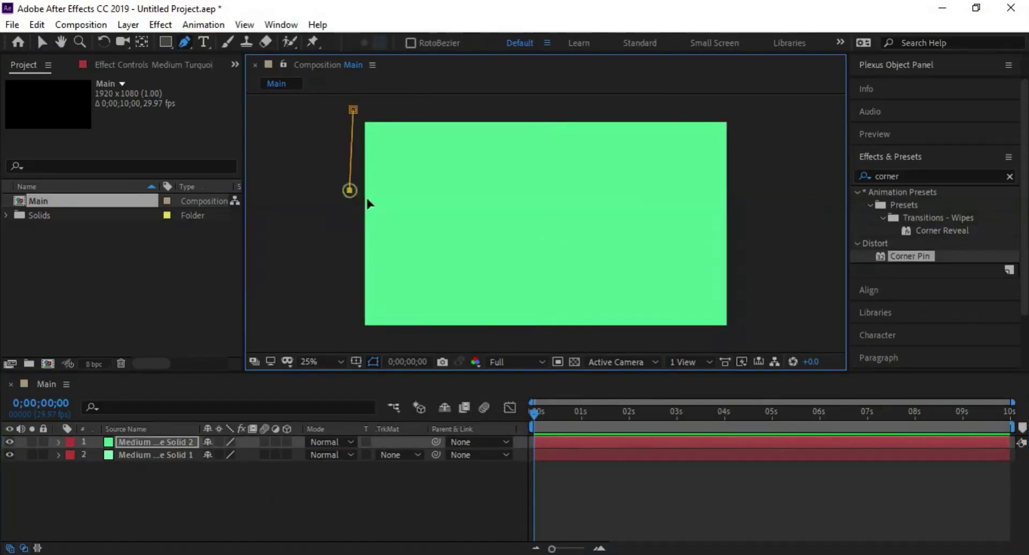
left_click(740, 254)
left_click(742, 111)
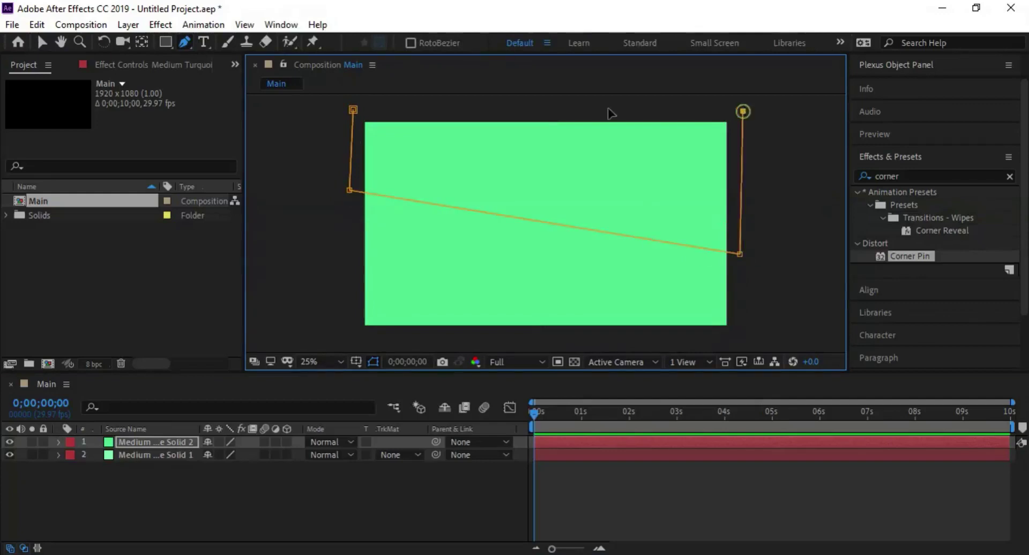
left_click(353, 110)
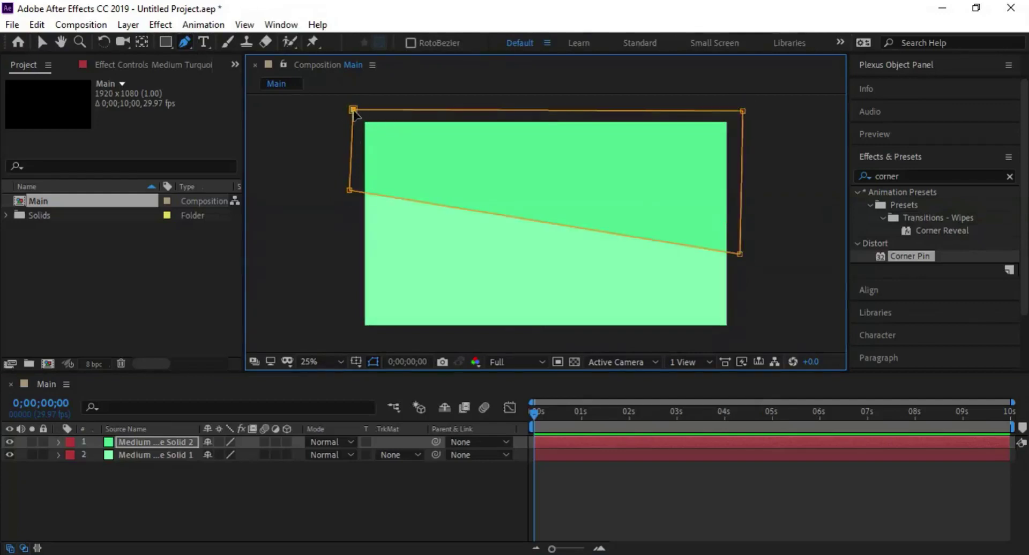
left_click(42, 42)
left_click(264, 193)
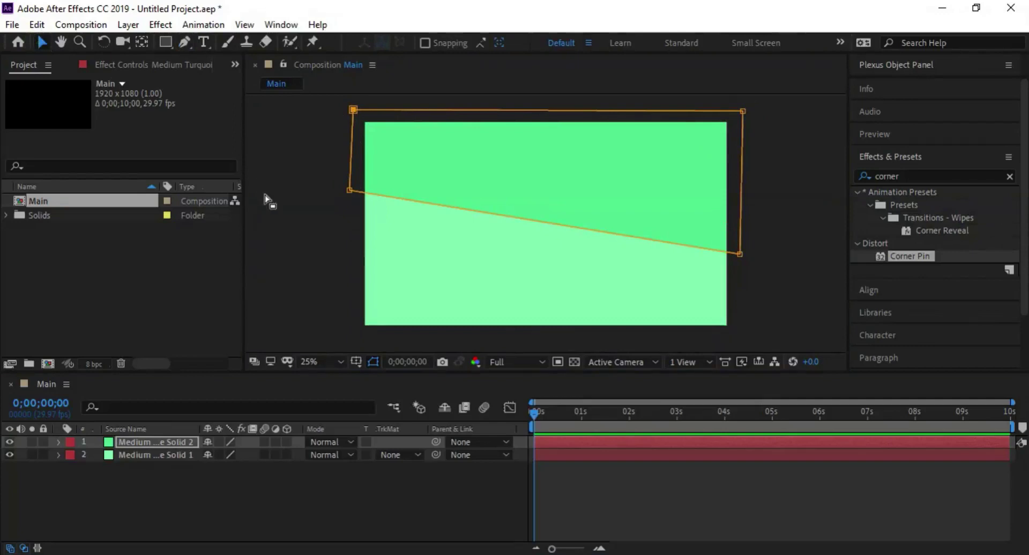
left_click(343, 484)
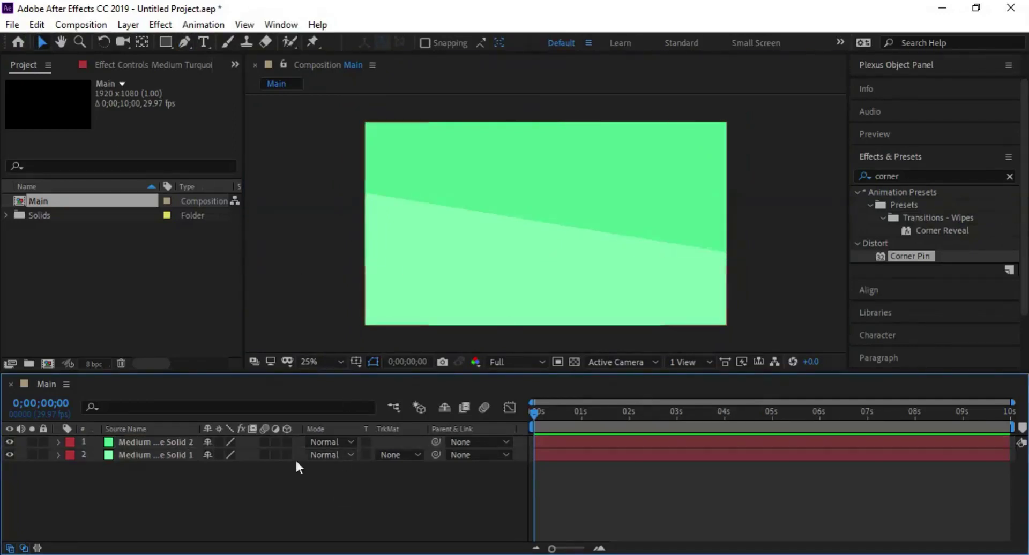
Add a text layer reading "FLIP" to the Main composition.
left_click(201, 41)
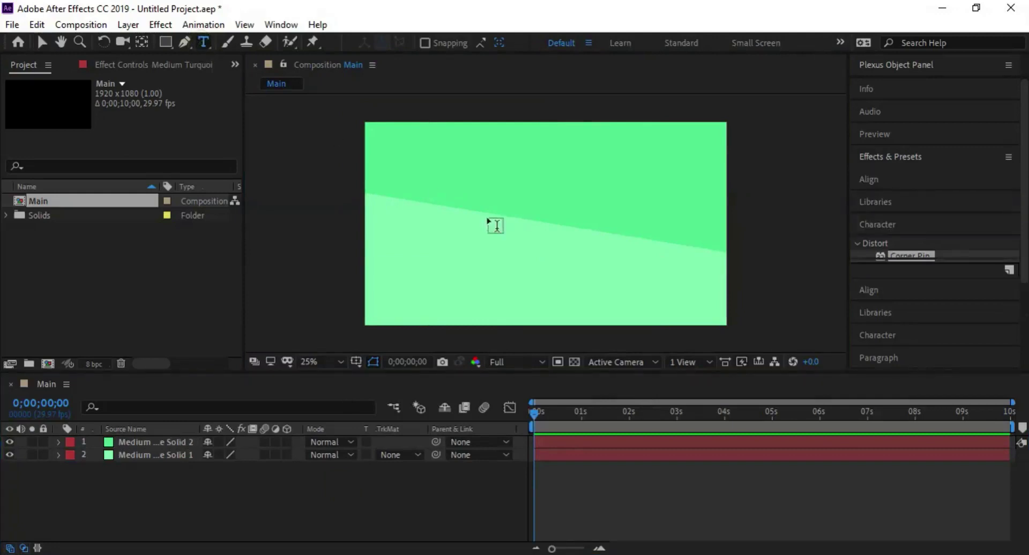
left_click(470, 214)
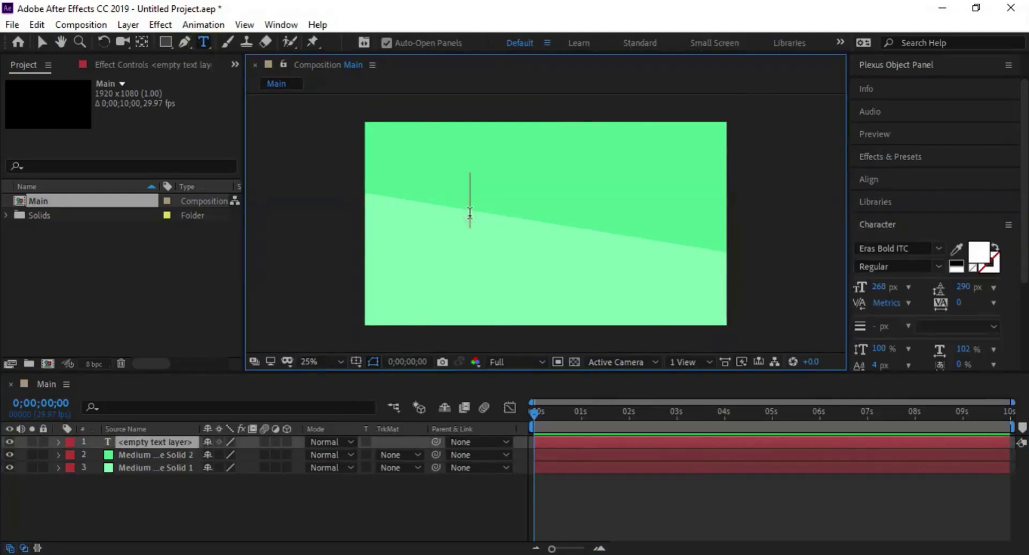
type("FLIP")
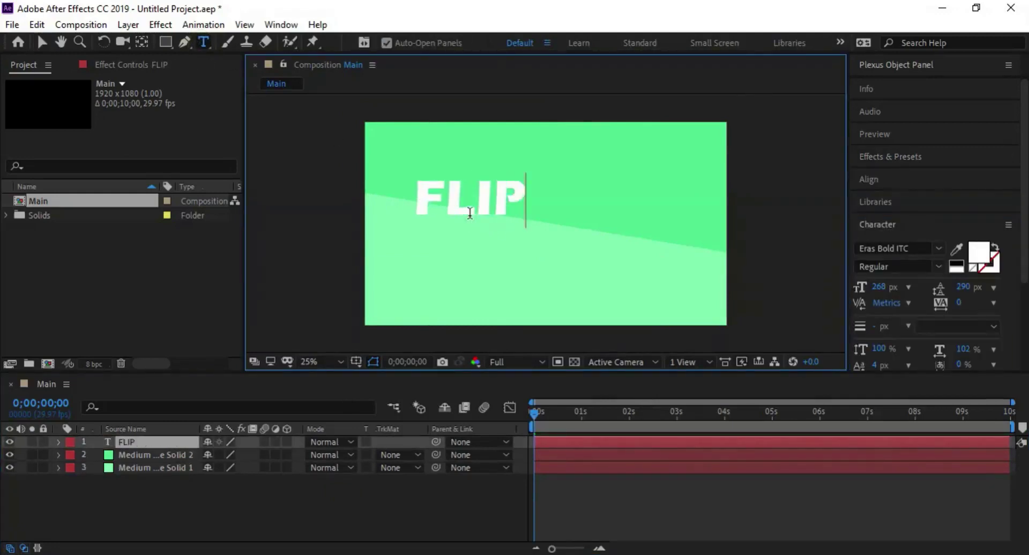
left_click(41, 42)
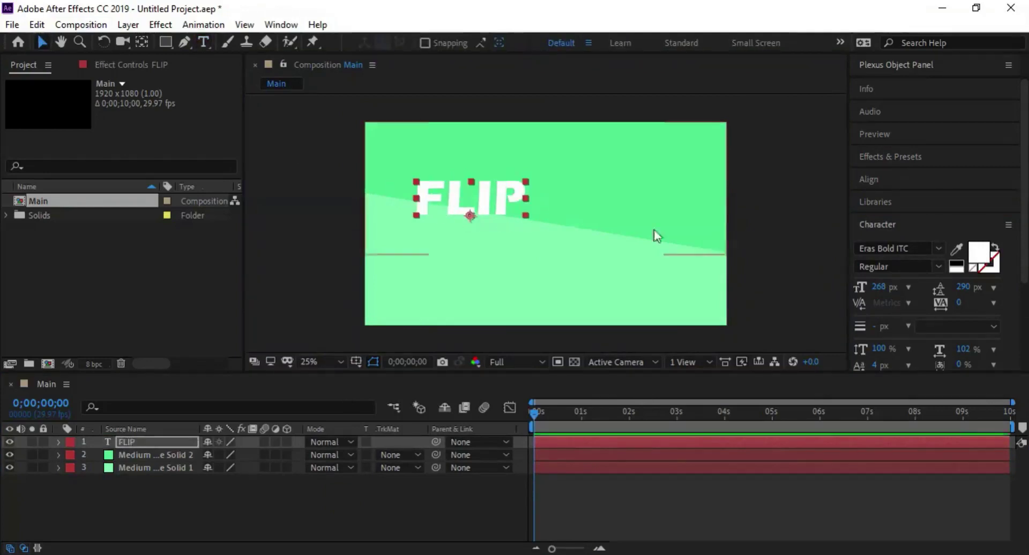
Set the FLIP text's font size to 428 px and centre it horizontally and vertically in the composition.
left_click_drag(877, 289, 1015, 312)
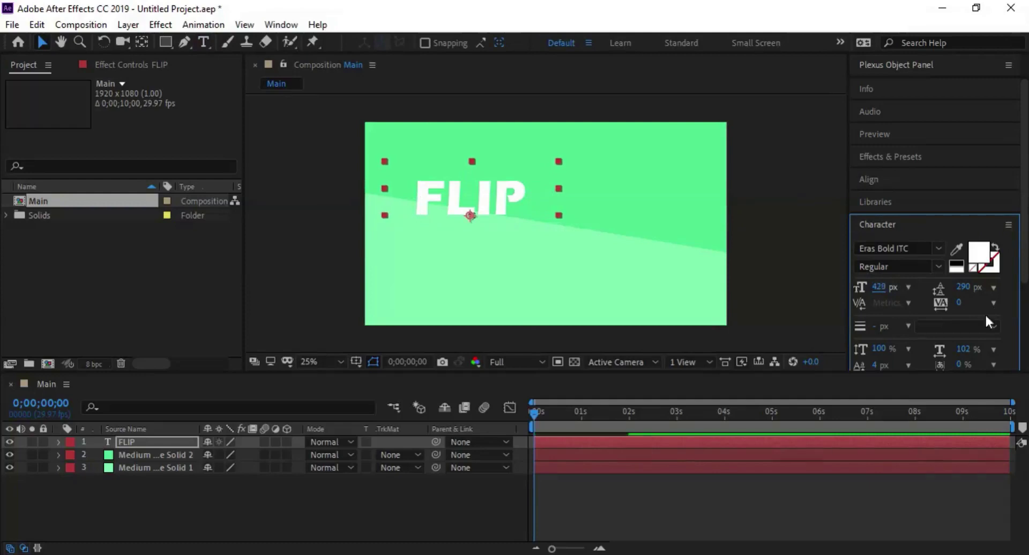
key("Caps_Lock")
key("Caps_Lock")
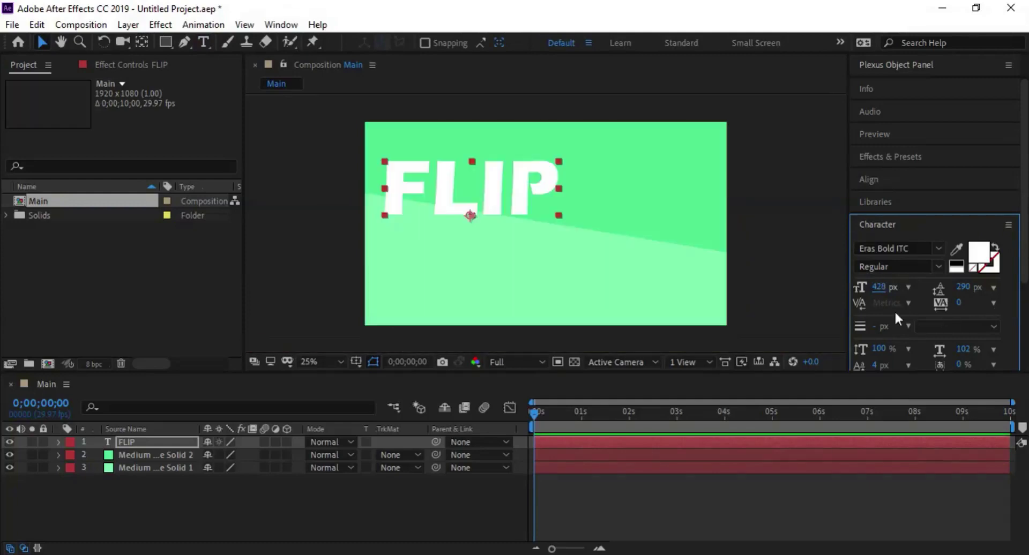
left_click(873, 178)
left_click(890, 217)
left_click(967, 217)
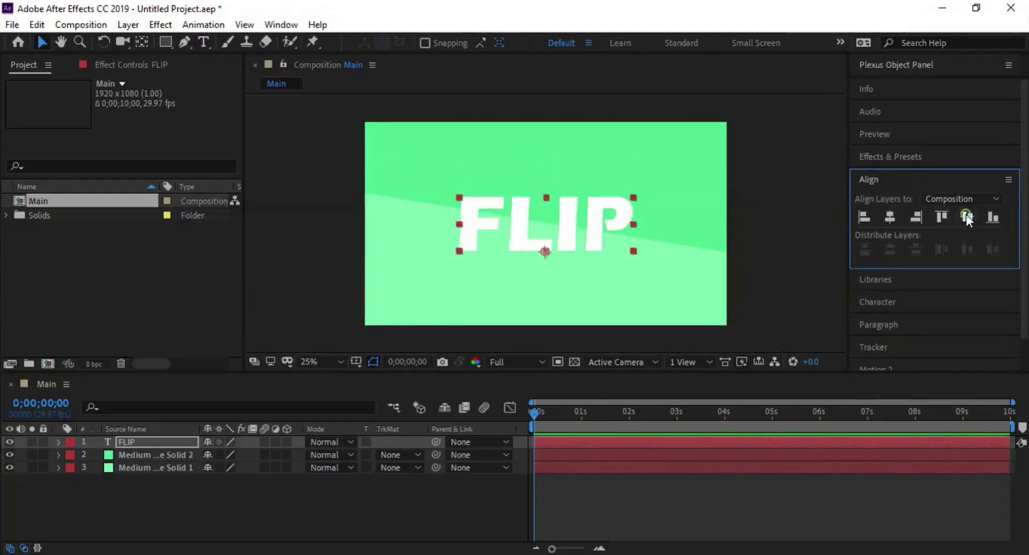
Enlarge the FLIP text until it spans roughly 70% of the frame width, and recentre it in the composition.
left_click(874, 301)
left_click_drag(877, 292, 1020, 320)
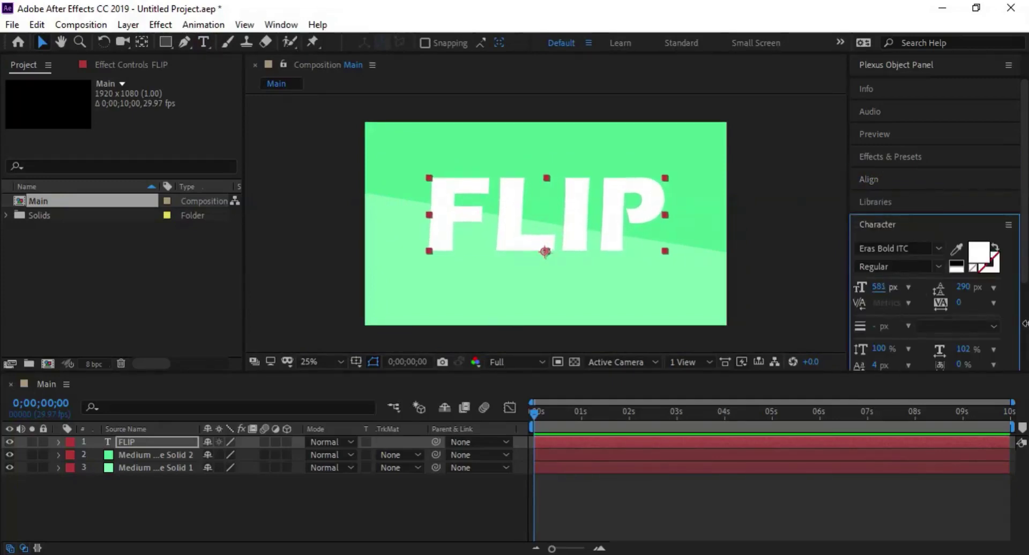
left_click_drag(882, 288, 933, 296)
left_click(868, 181)
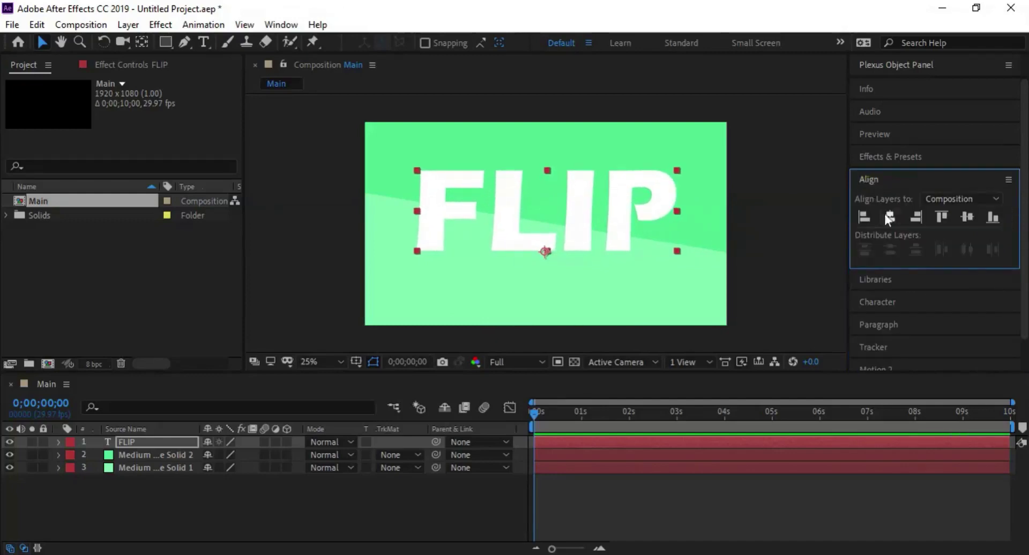
left_click(966, 217)
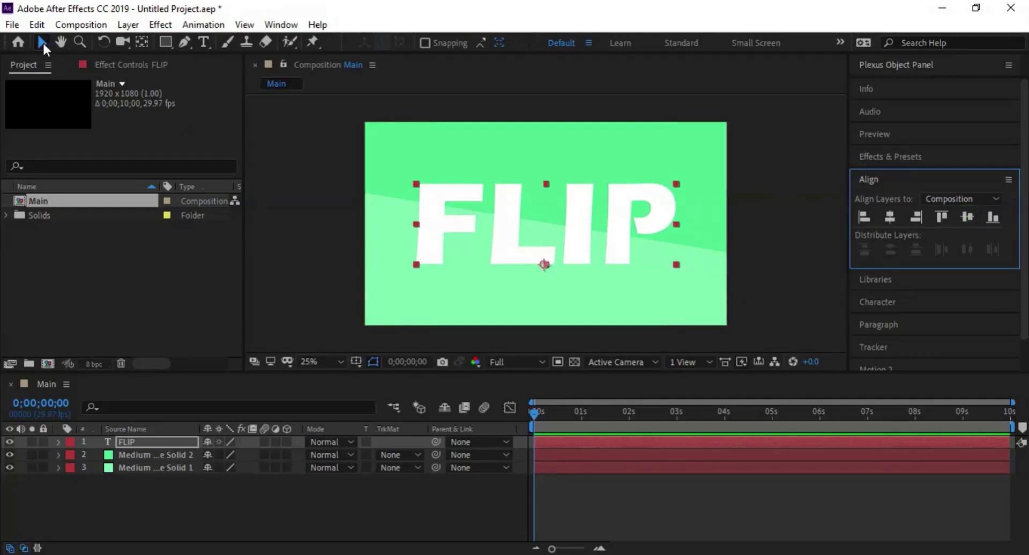
left_click(89, 491)
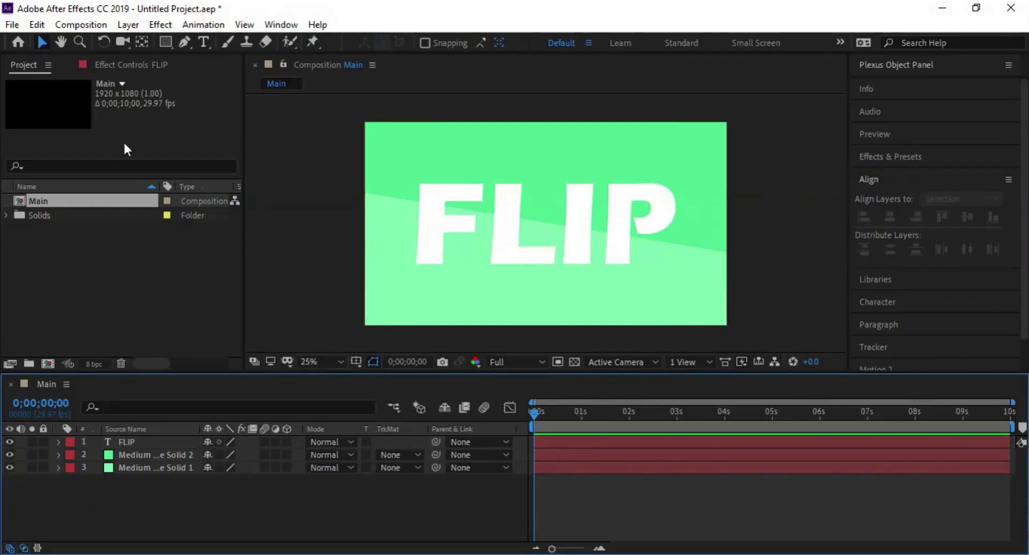
Create a new composition named "Flip" measuring 300 by 300 px with a black background.
left_click(47, 365)
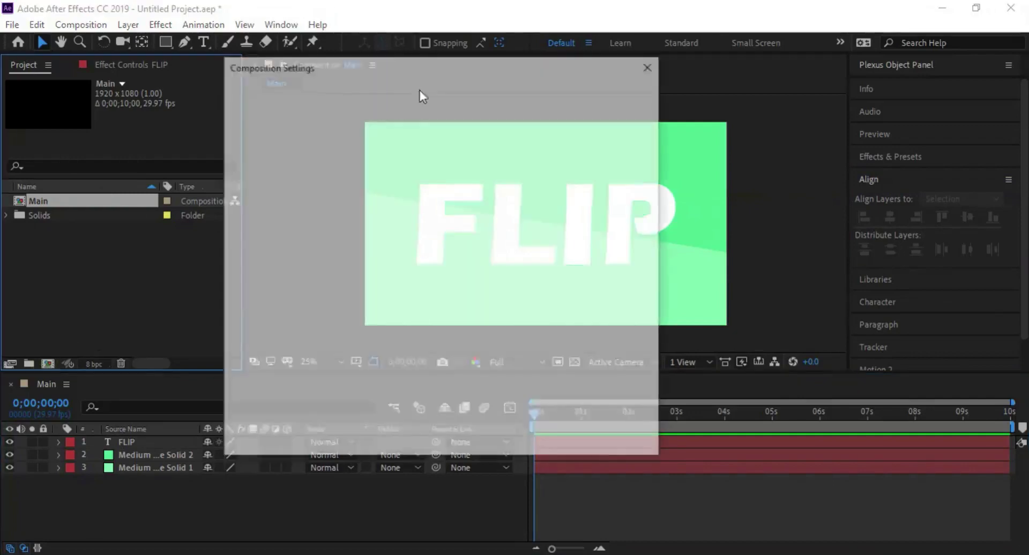
type("Flip")
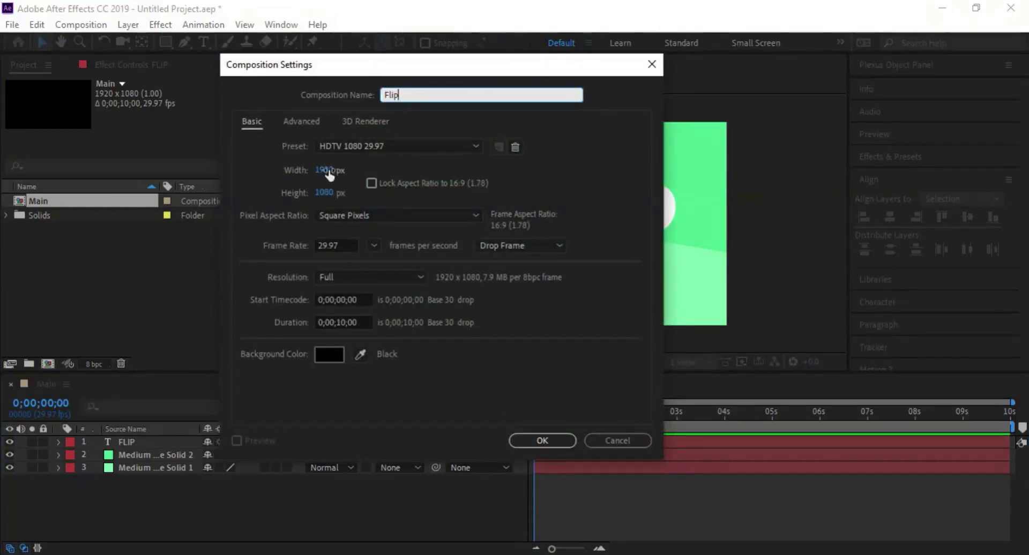
left_click(328, 170)
type("300")
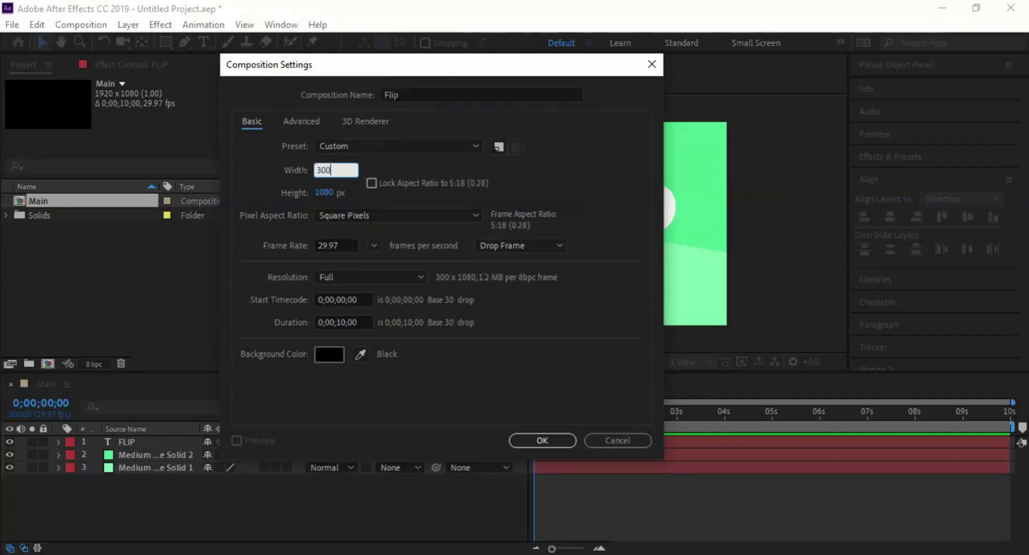
key("Tab")
type("300")
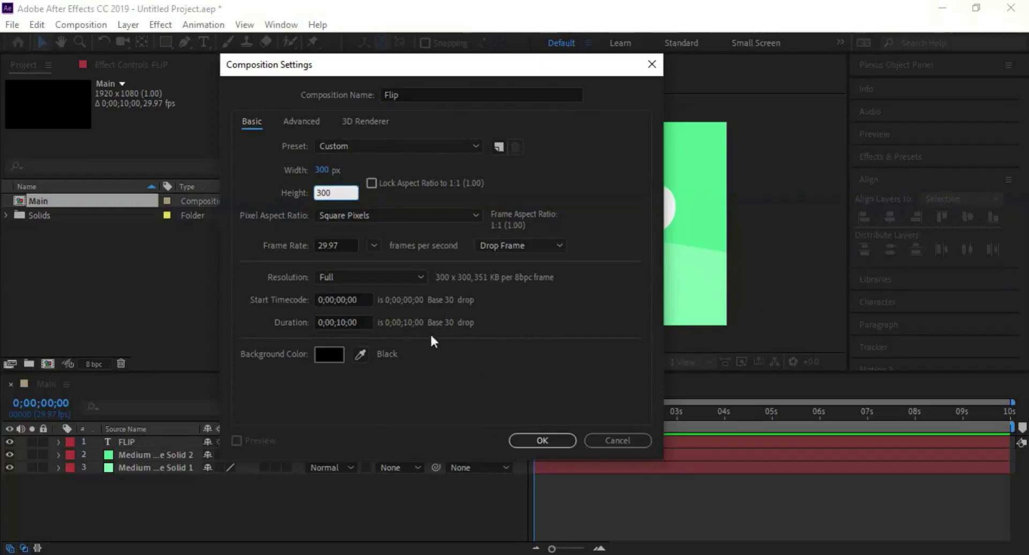
left_click(336, 355)
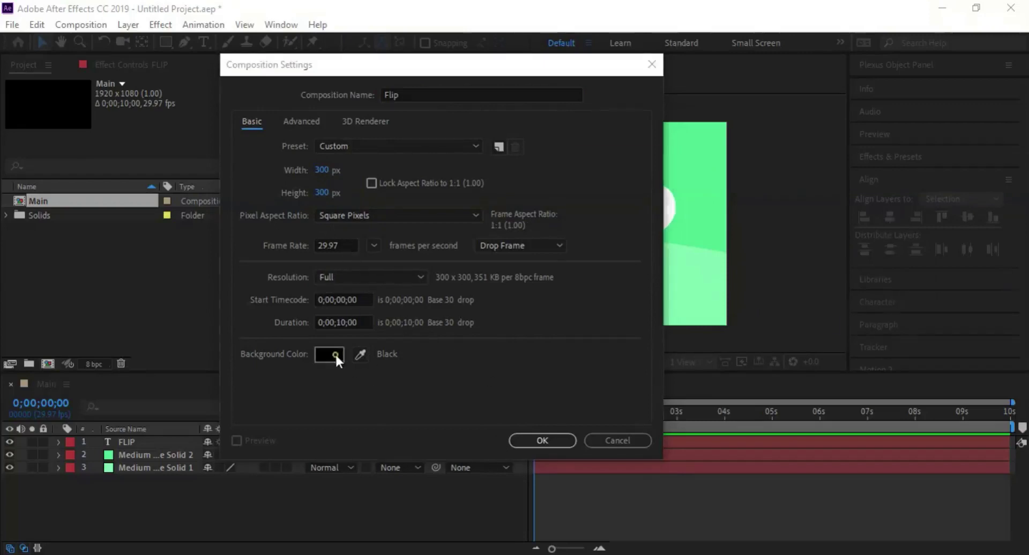
left_click(923, 167)
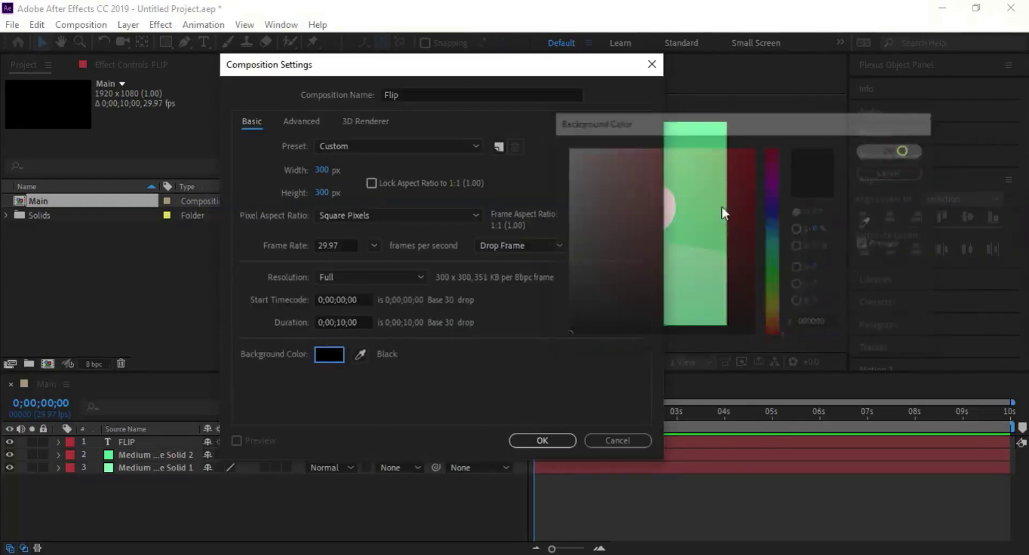
left_click(543, 440)
right_click(226, 475)
left_click(486, 280)
Add a 300 by 300 px yellow solid to the Flip composition.
scroll(486, 279, "up", 5)
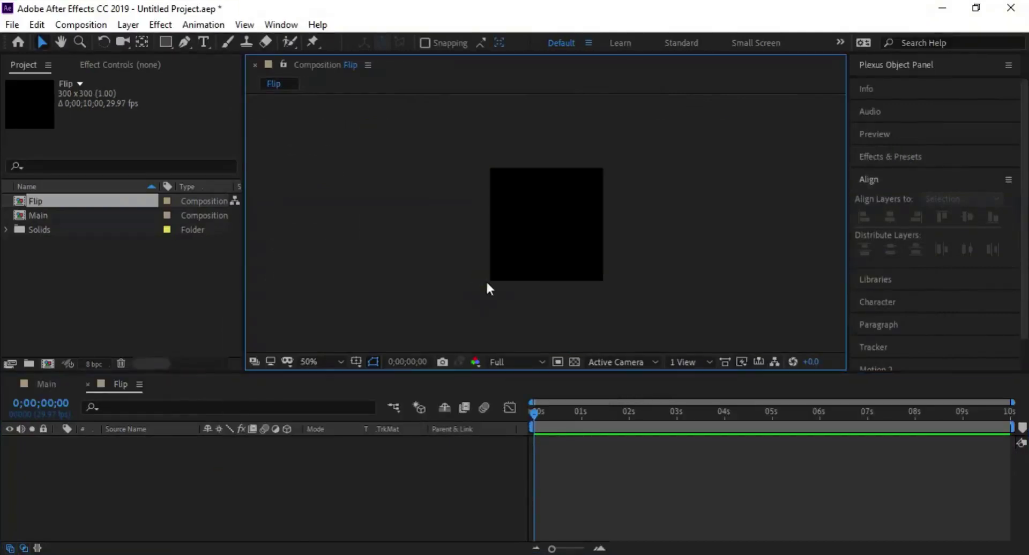
scroll(485, 279, "down", 1)
right_click(308, 501)
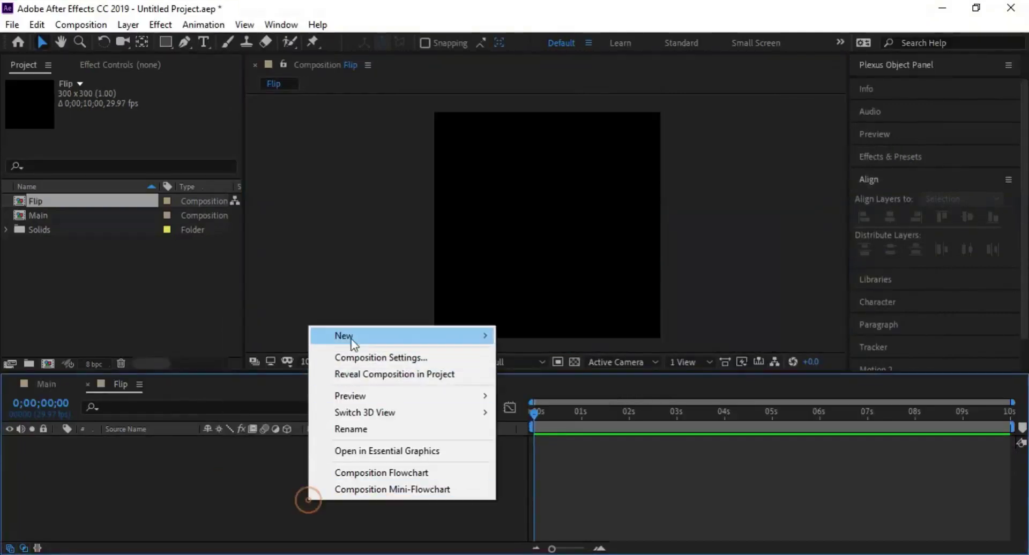
mouse_move(351, 337)
left_click(549, 374)
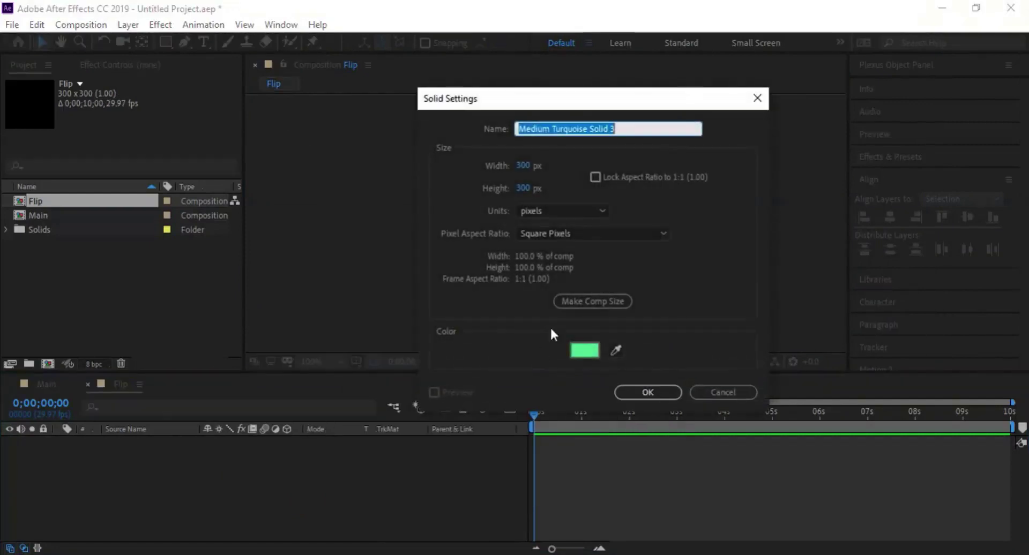
left_click(578, 352)
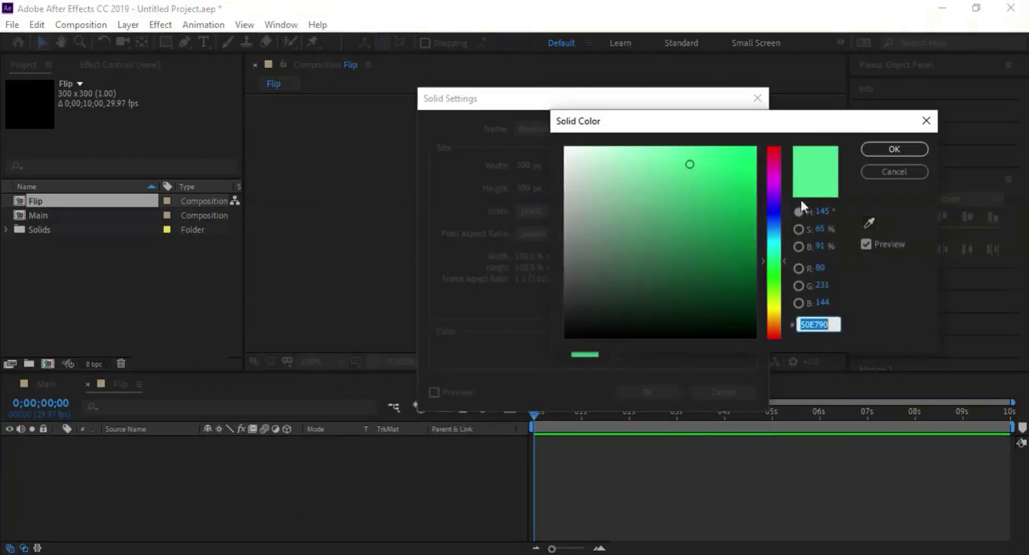
left_click_drag(773, 253, 767, 315)
left_click_drag(713, 165, 729, 151)
left_click(884, 149)
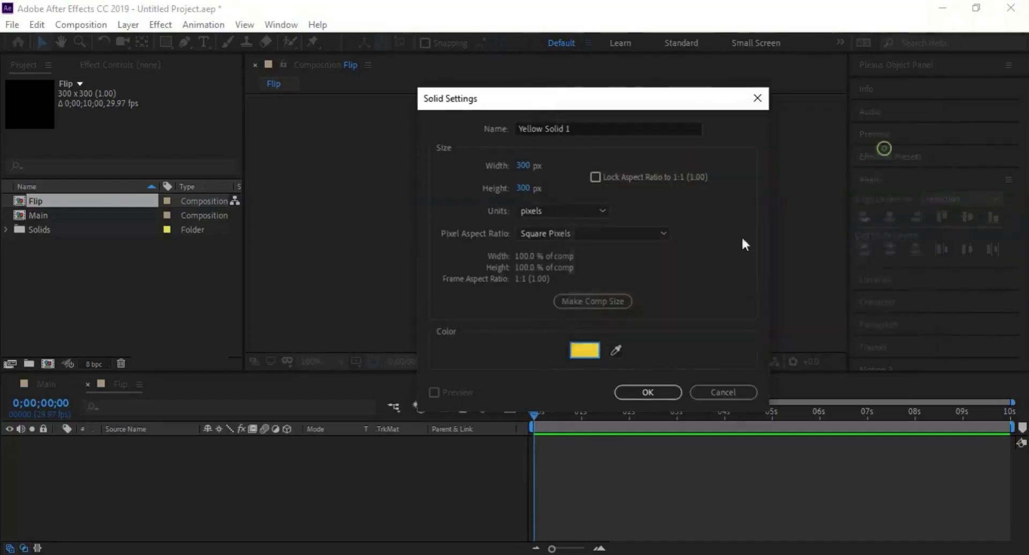
left_click(647, 393)
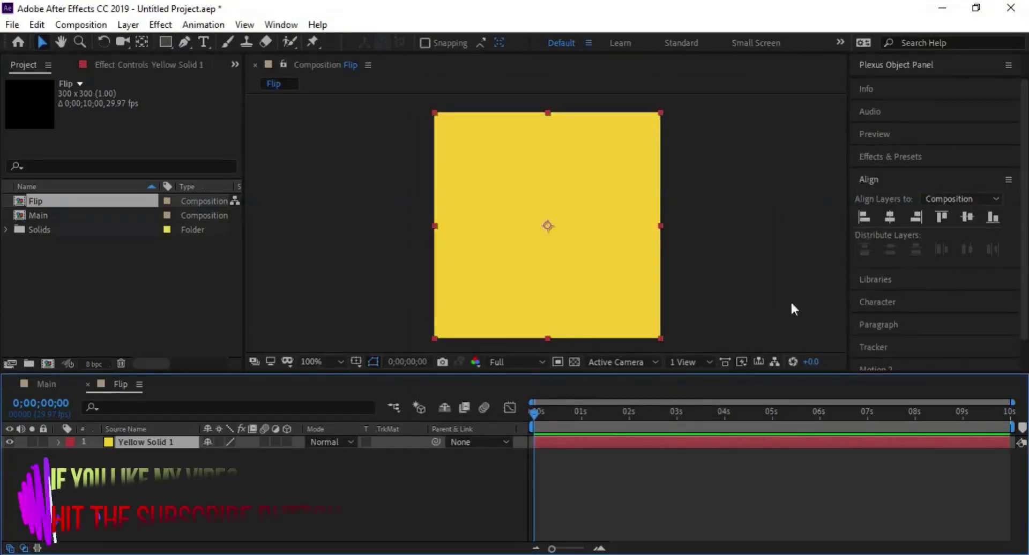
Apply the Corner Pin effect to the yellow solid and move its upper-right pin to 298, 2.
left_click(875, 156)
type("corner")
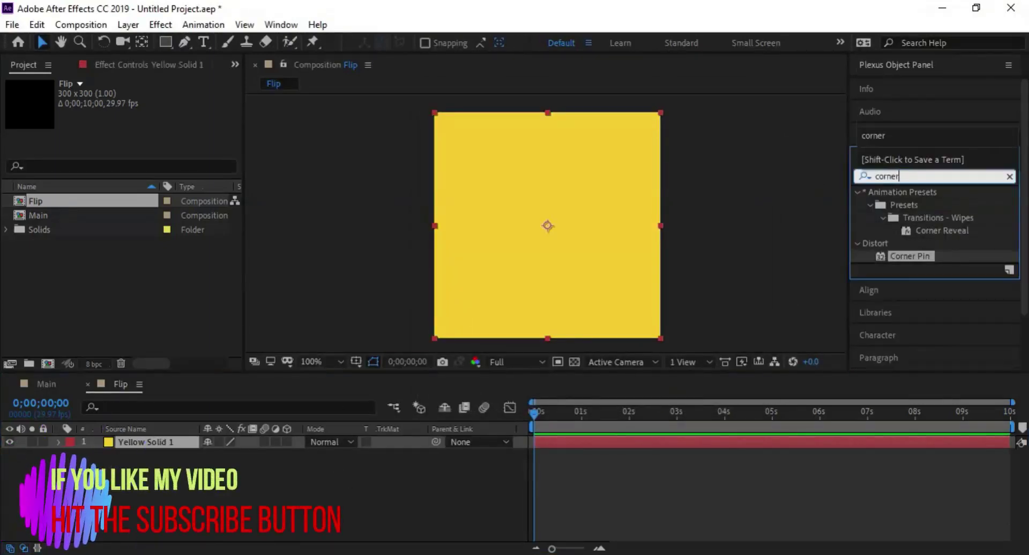
left_click_drag(912, 254, 178, 441)
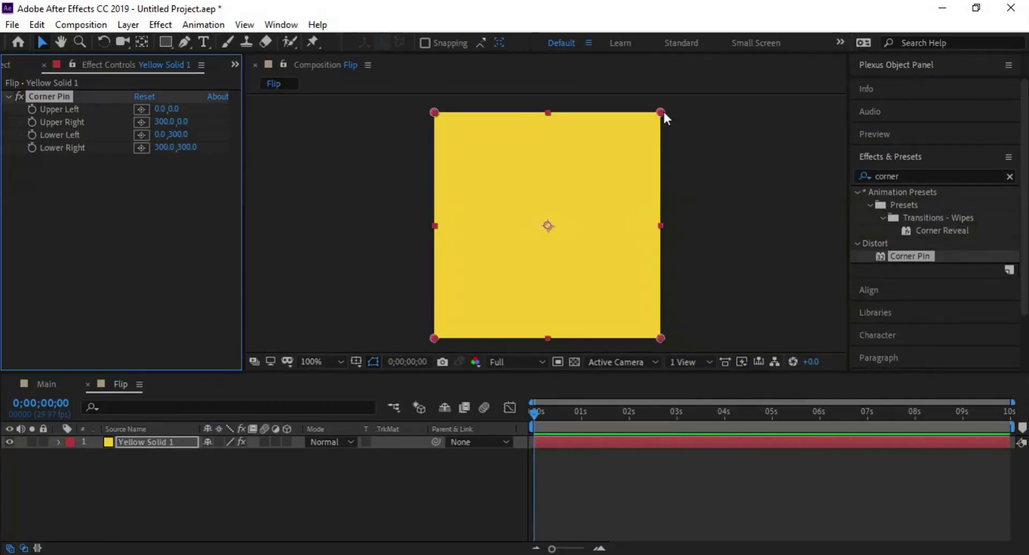
mouse_move(661, 111)
left_mouse_down()
mouse_move(493, 258)
mouse_move(432, 339)
mouse_move(657, 113)
mouse_move(535, 209)
mouse_move(496, 253)
mouse_move(674, 112)
mouse_move(659, 114)
left_mouse_up()
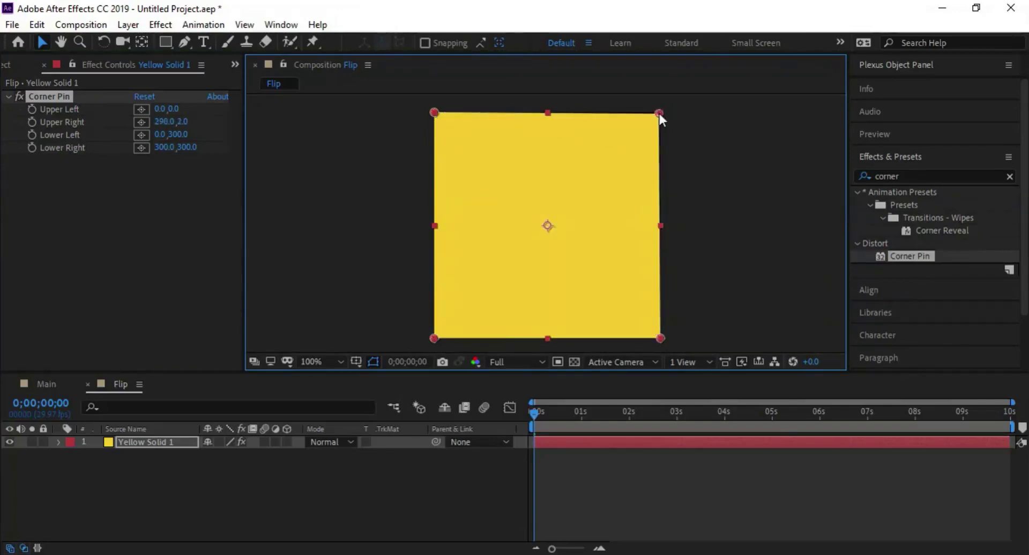
Reset the yellow solid's Corner Pin and set an Upper Right keyframe at 300, 0 at 1 second.
left_click(145, 97)
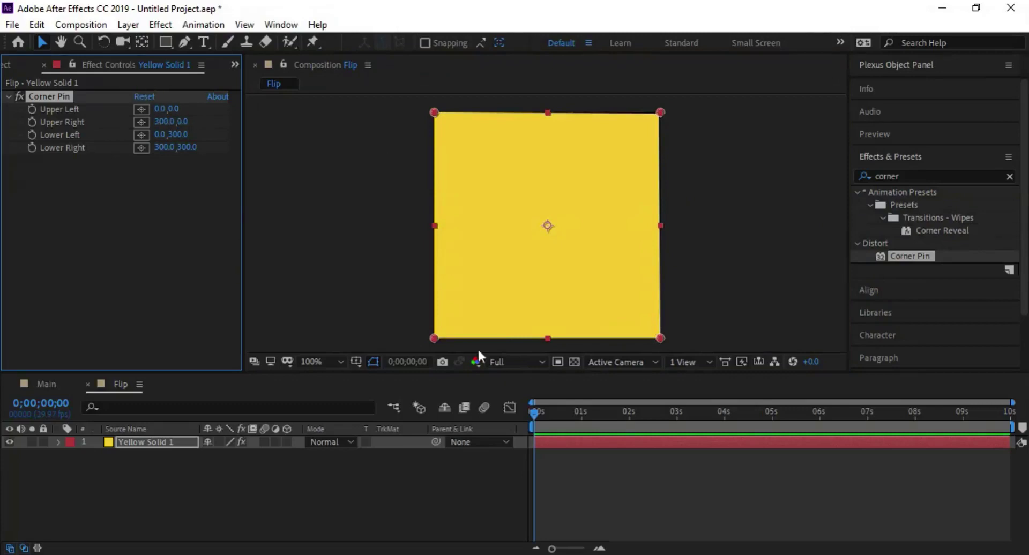
key("space")
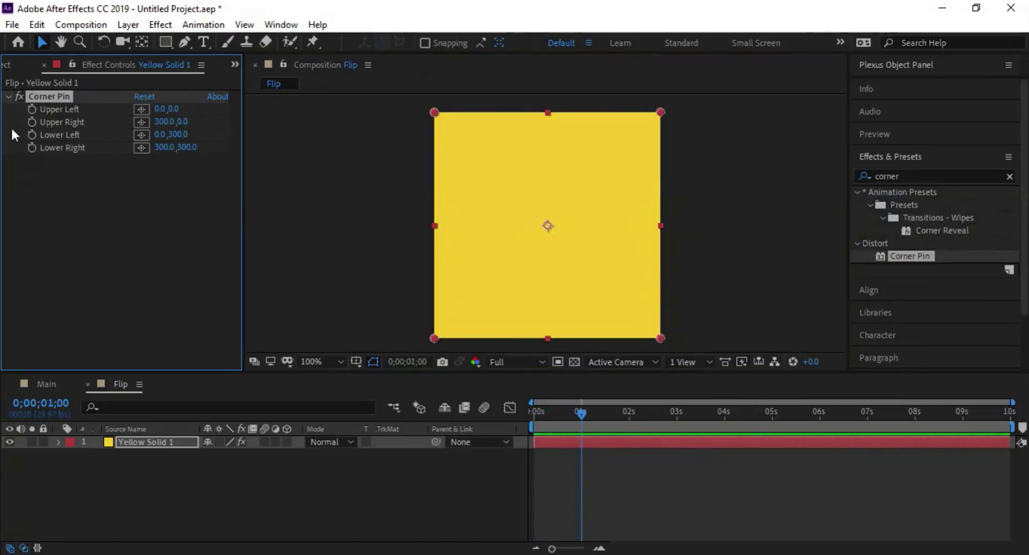
left_click(31, 121)
Keyframe the Upper Right pin at 0, 302 at time zero, over the lower-left corner, and preview the unfolding.
left_click_drag(580, 412, 497, 407)
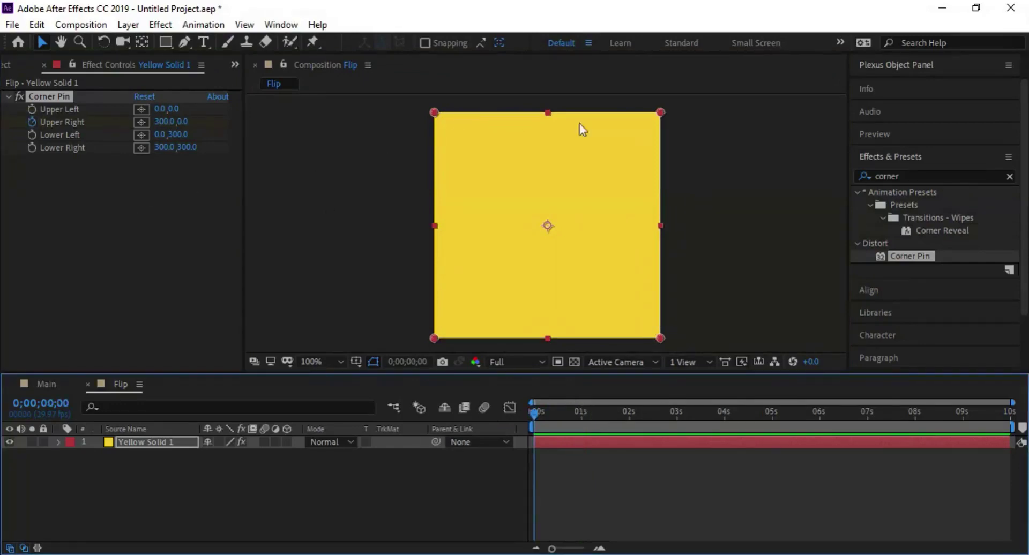
left_click_drag(659, 110, 432, 336)
key("space")
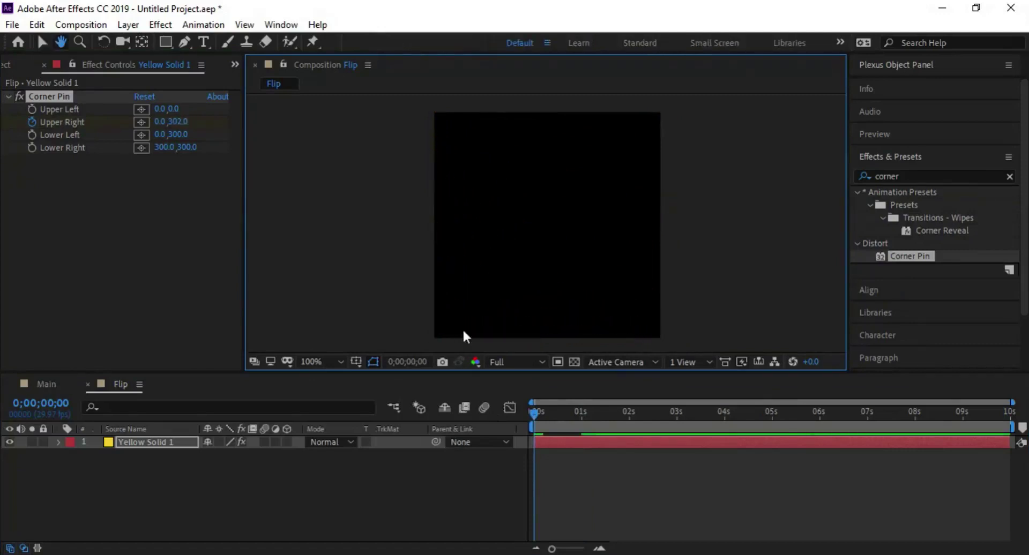
key("space")
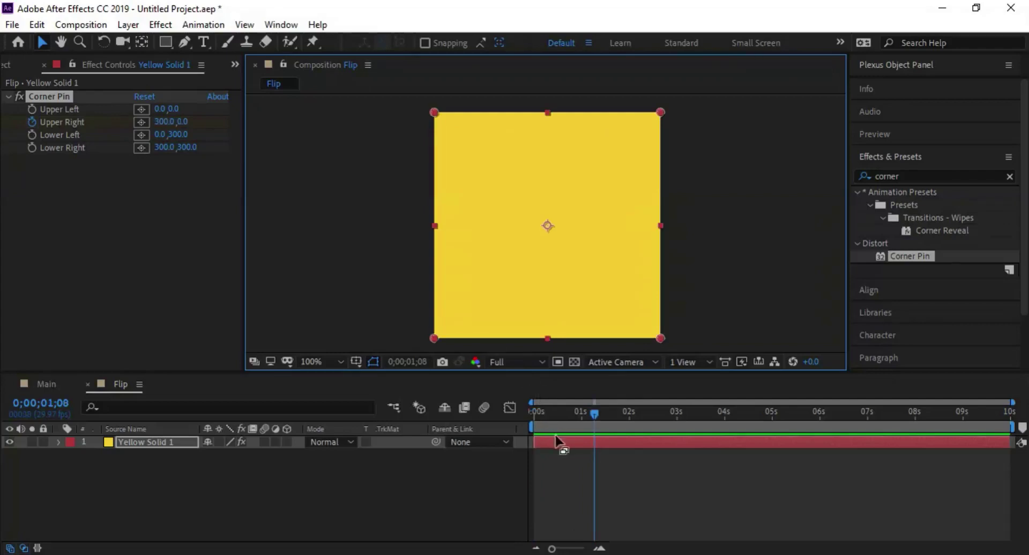
Apply Easy Ease to both Upper Right keyframes of the yellow solid's Corner Pin.
key("u")
left_click_drag(621, 488, 532, 465)
right_click(533, 466)
mouse_move(597, 455)
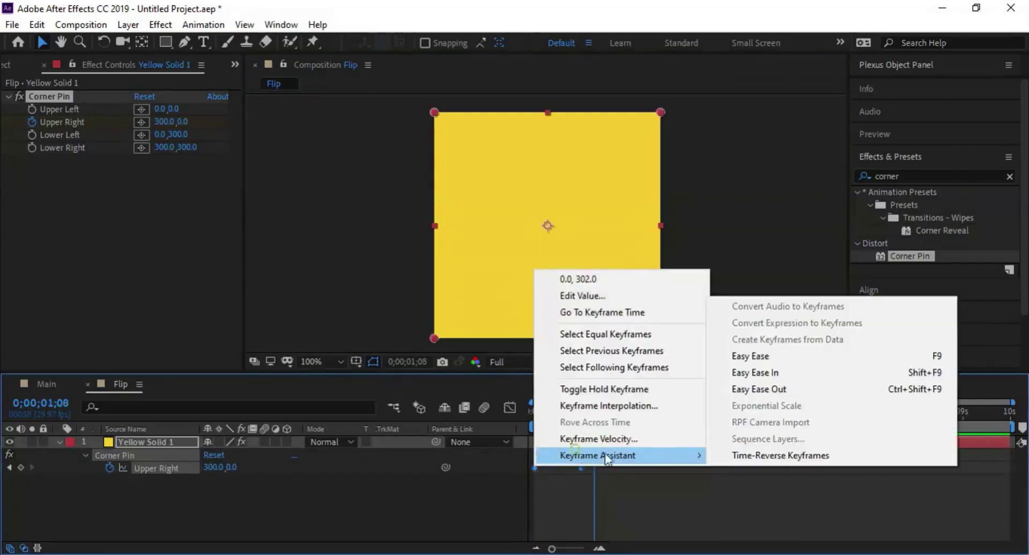
left_click(770, 373)
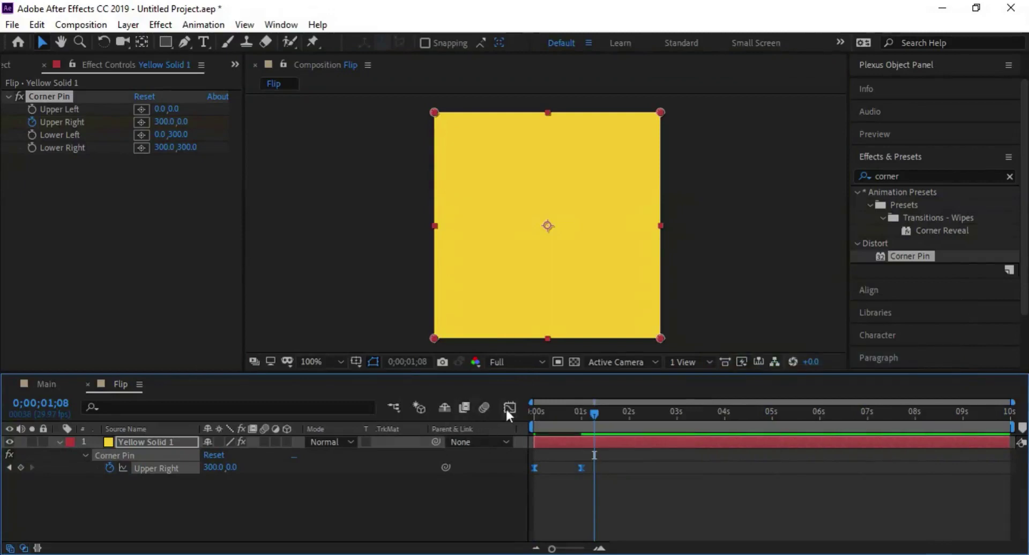
In the speed graph, lengthen the incoming ease handle of the 1-second Upper Right keyframe and preview the animation.
left_click(508, 407)
right_click(603, 470)
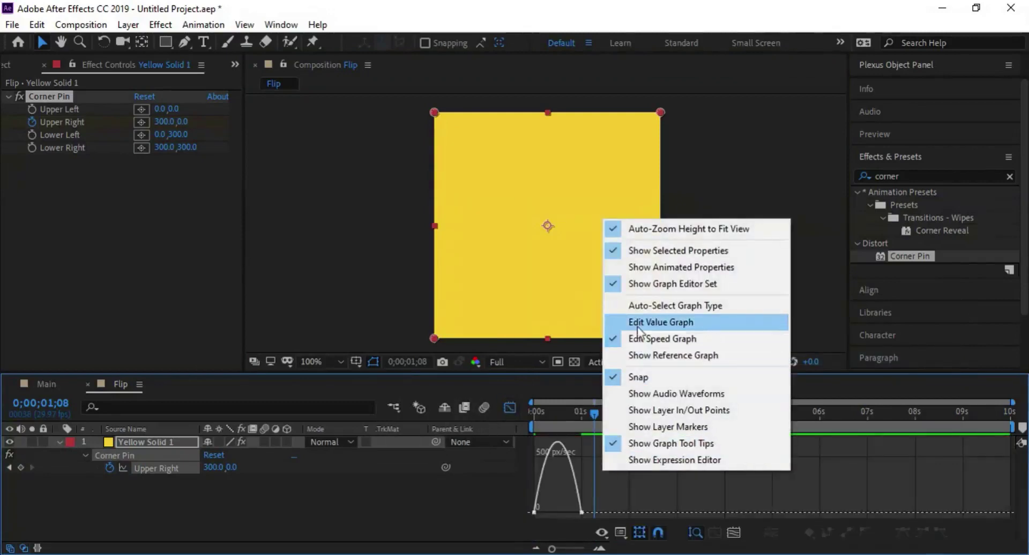
left_click(578, 512)
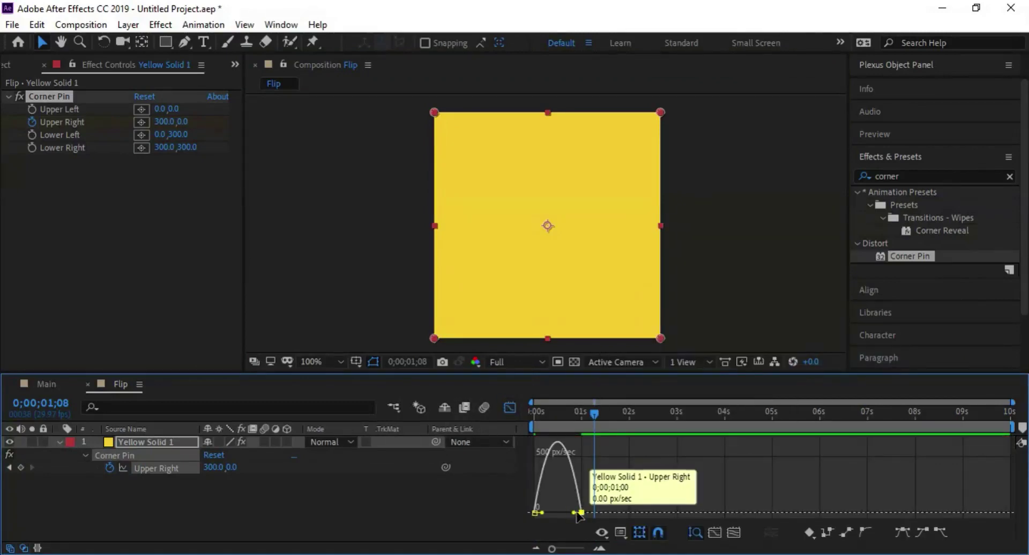
mouse_move(571, 512)
left_mouse_down()
mouse_move(545, 513)
mouse_move(557, 512)
left_mouse_up()
left_click(509, 408)
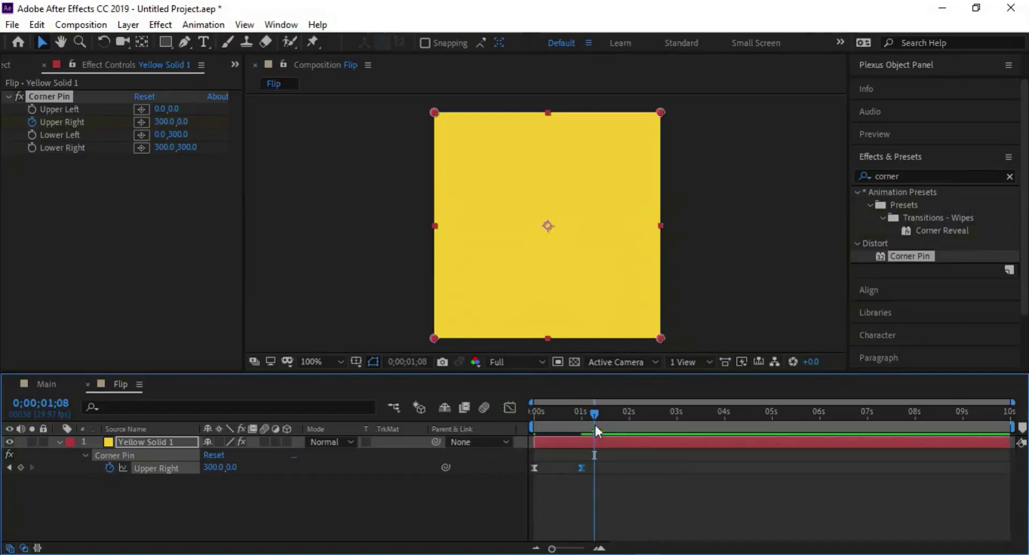
key("Home")
key("space")
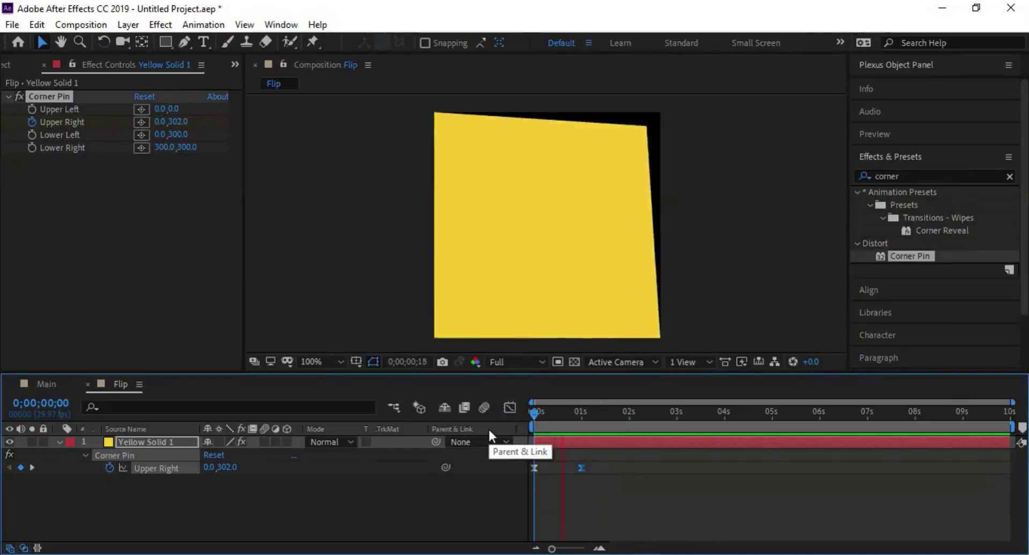
key("space")
Duplicate the animated yellow solid three times to make four stacked layers.
left_click(426, 508)
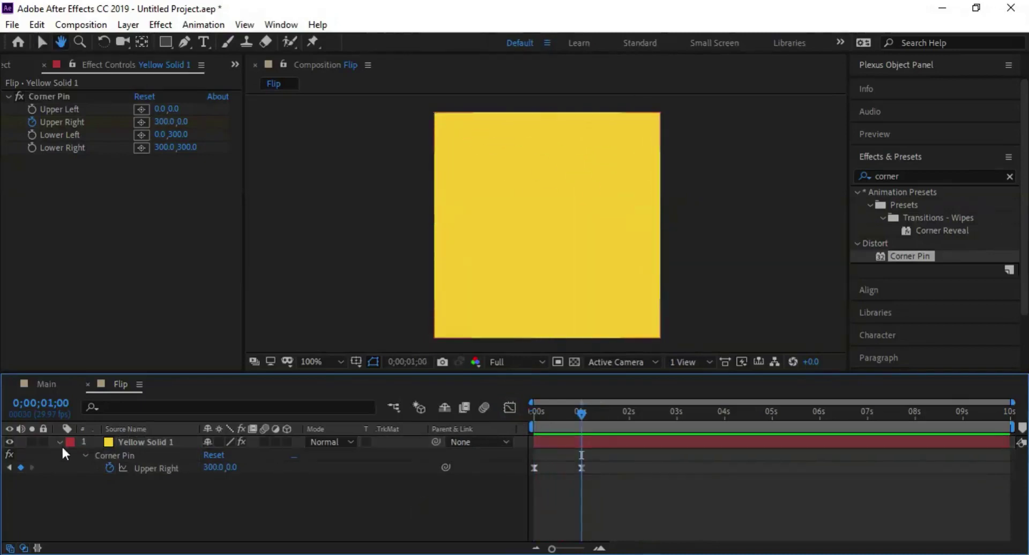
left_click(59, 441)
left_click(145, 443)
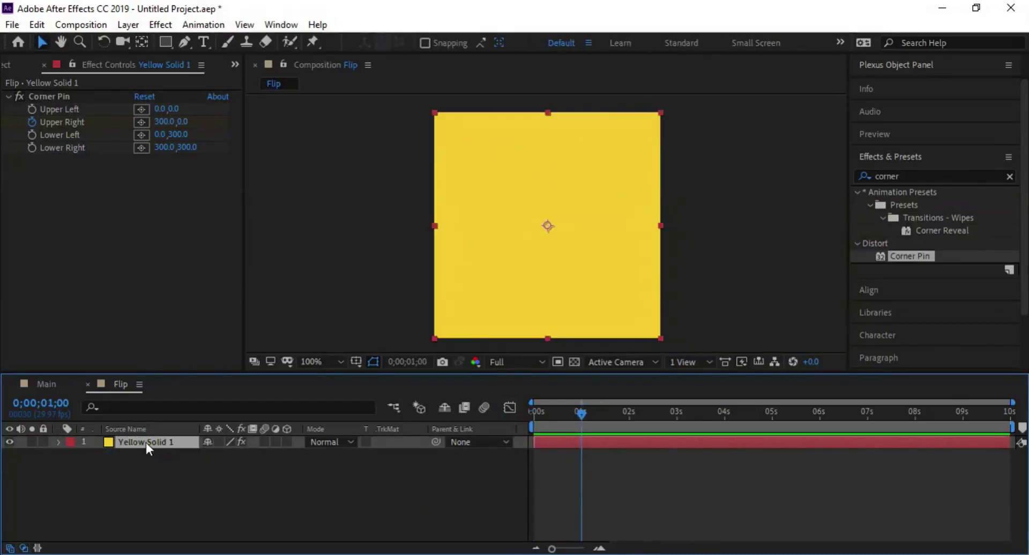
key("ctrl+d")
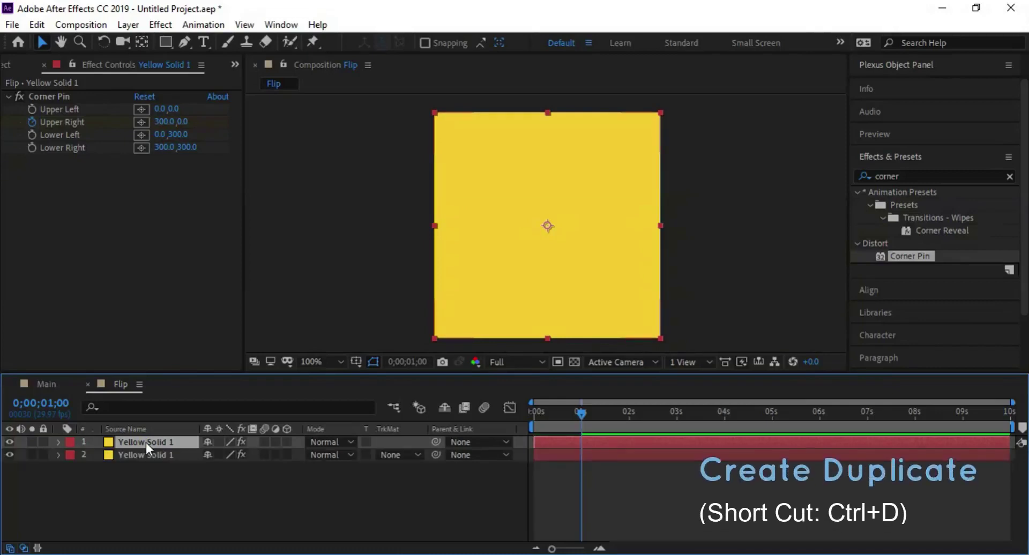
key("ctrl+d")
key("ctrl+d")
Recolour the third solid layer in the Flip composition to green 2EF629 as a new solid.
left_click(161, 467)
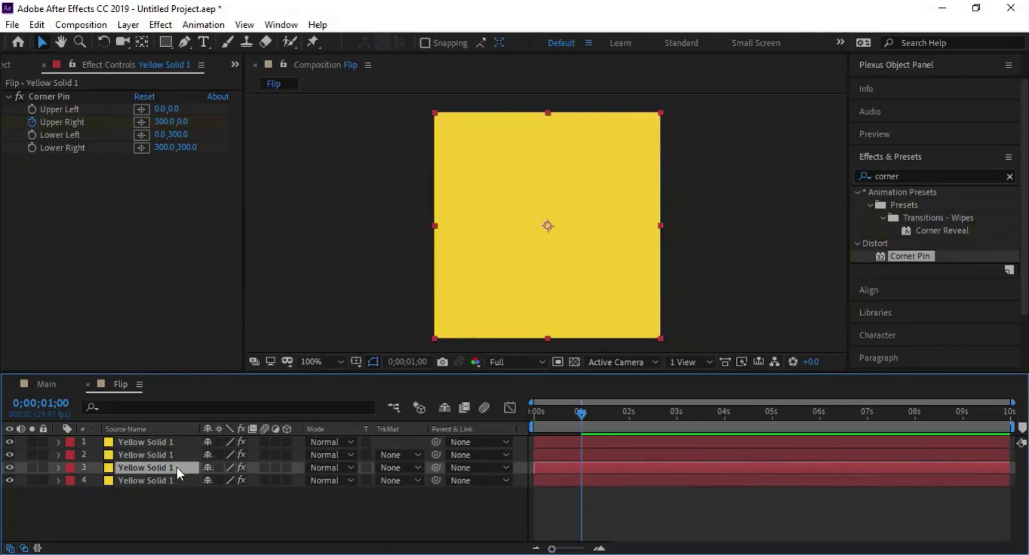
key("ctrl+shift+y")
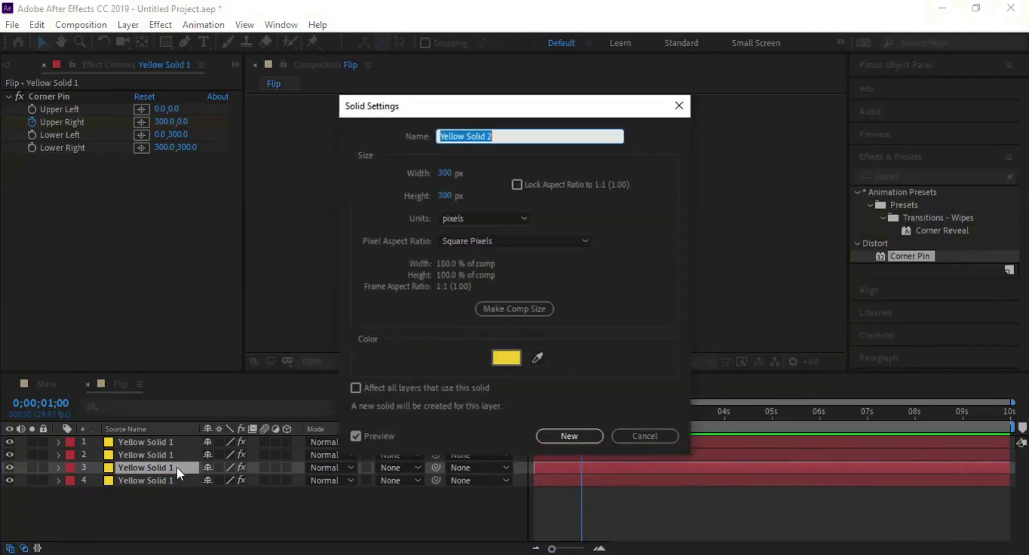
left_click(504, 357)
left_click_drag(770, 305, 776, 276)
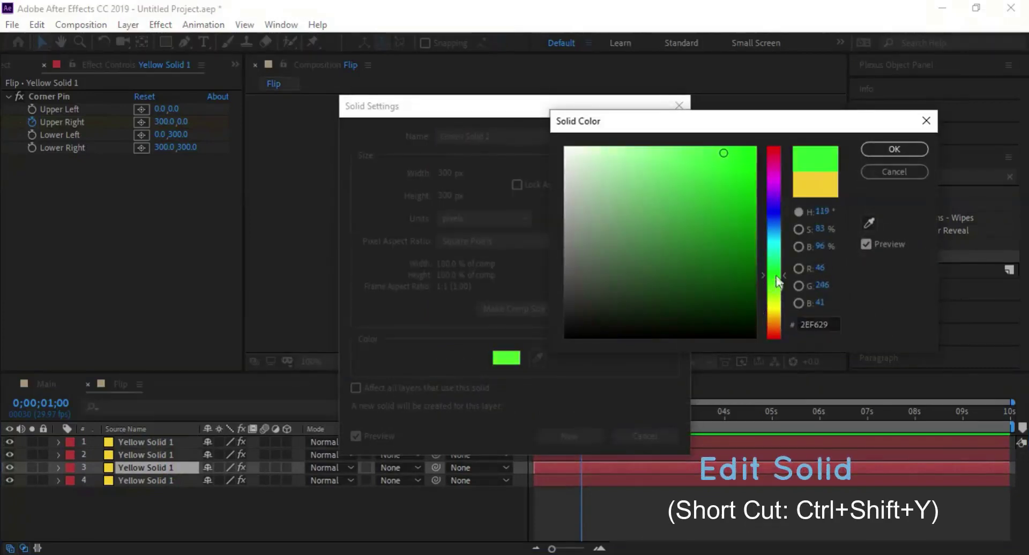
left_click(889, 155)
left_click(576, 436)
Recolour the second solid layer in the Flip composition to blue 3D29F6 as a new solid.
left_click(171, 455)
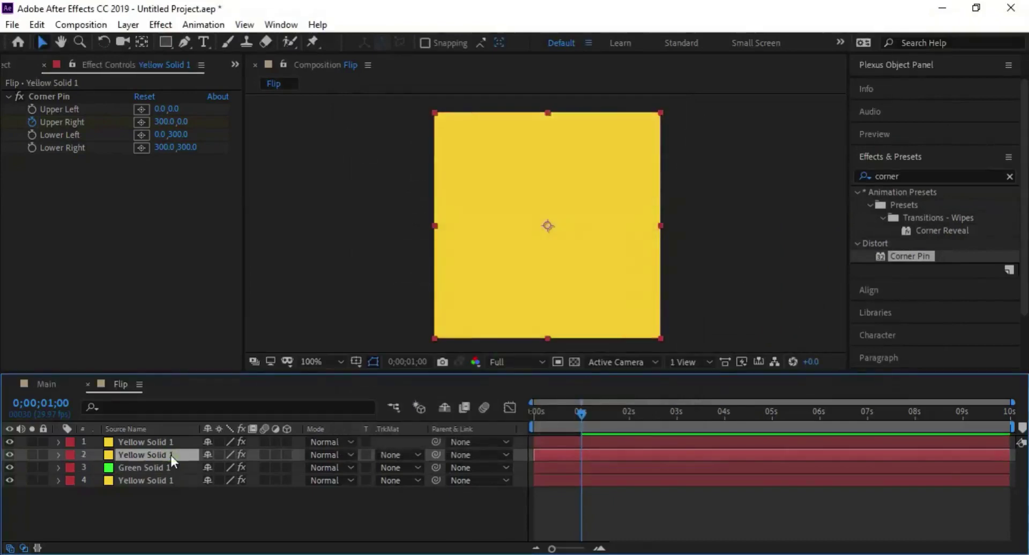
key("ctrl+shift+y")
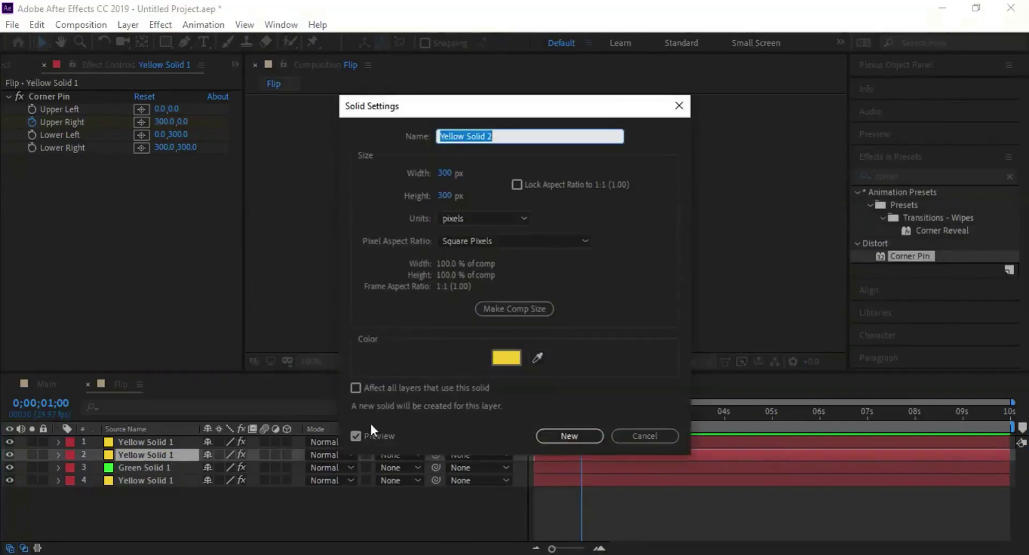
left_click(506, 357)
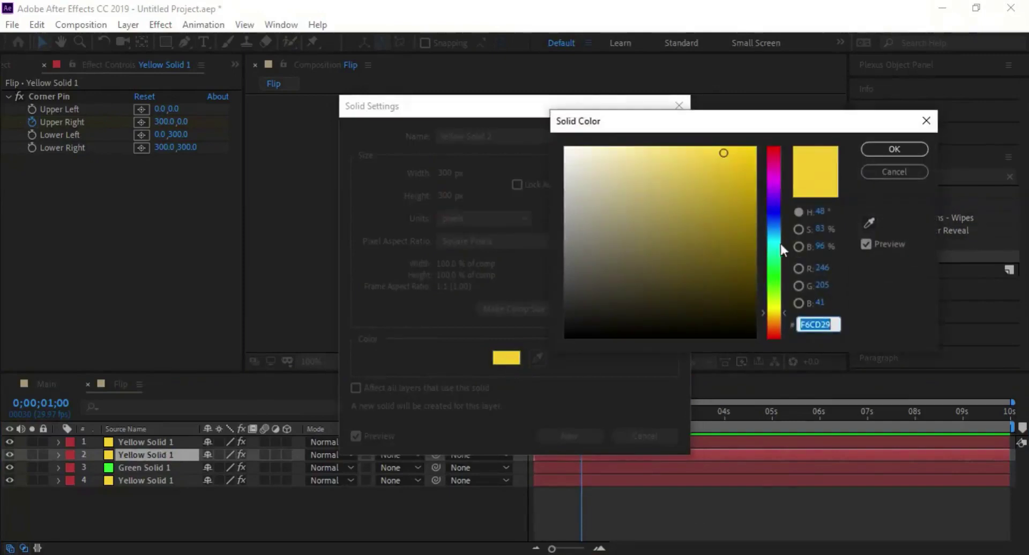
left_click_drag(780, 243, 777, 207)
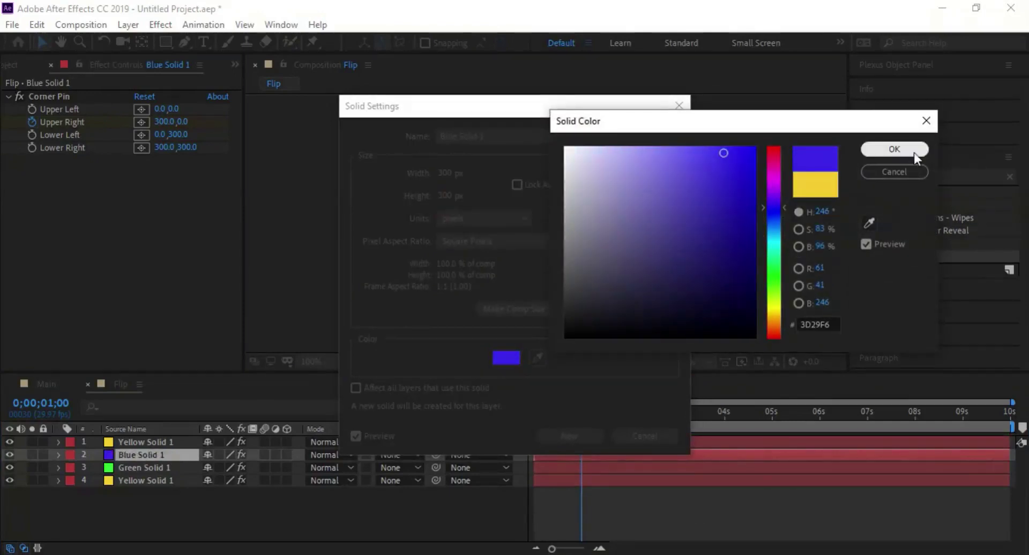
left_click(893, 150)
left_click(573, 436)
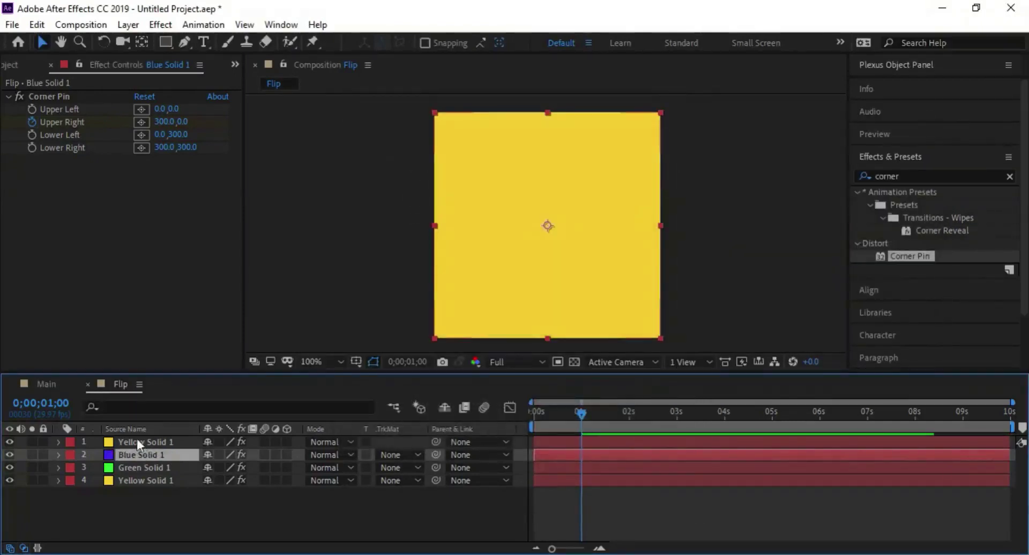
Recolour the topmost yellow solid layer to pinkish red as a new solid.
left_click(136, 442)
key("ctrl+shift+y")
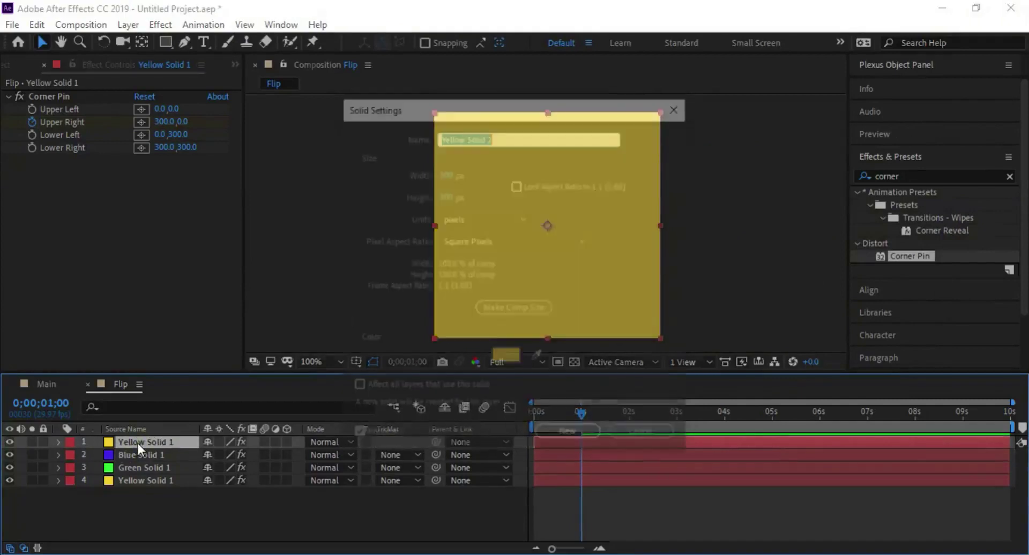
left_click(506, 358)
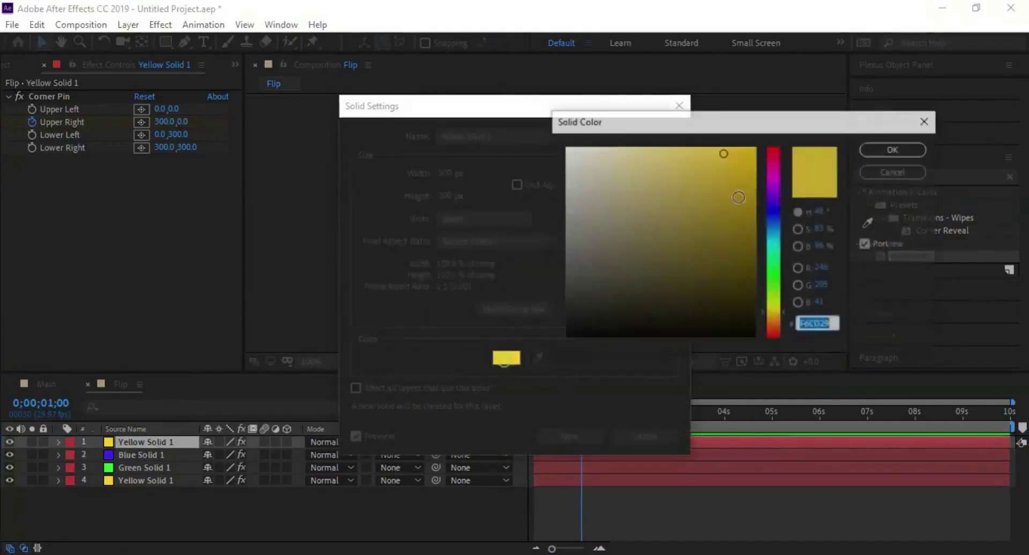
left_click(773, 155)
left_click(895, 149)
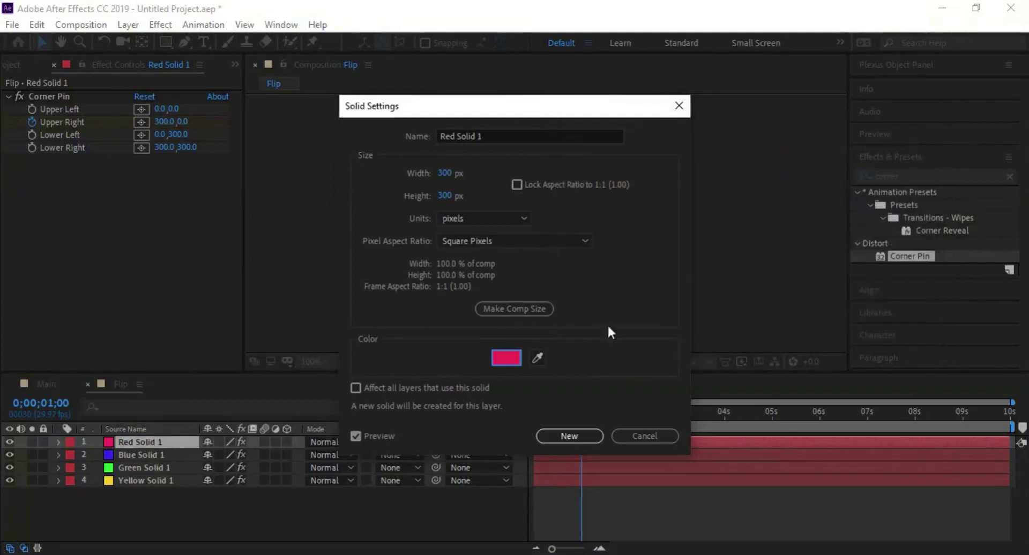
left_click(575, 435)
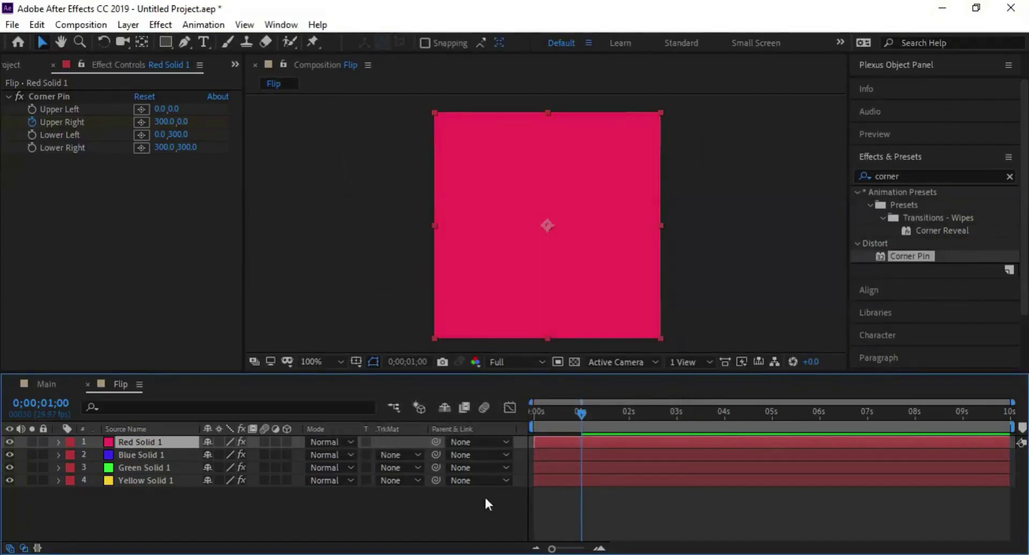
Stagger the green, blue and red layers so each starts about 0.2 seconds after the layer below it.
left_click(541, 469)
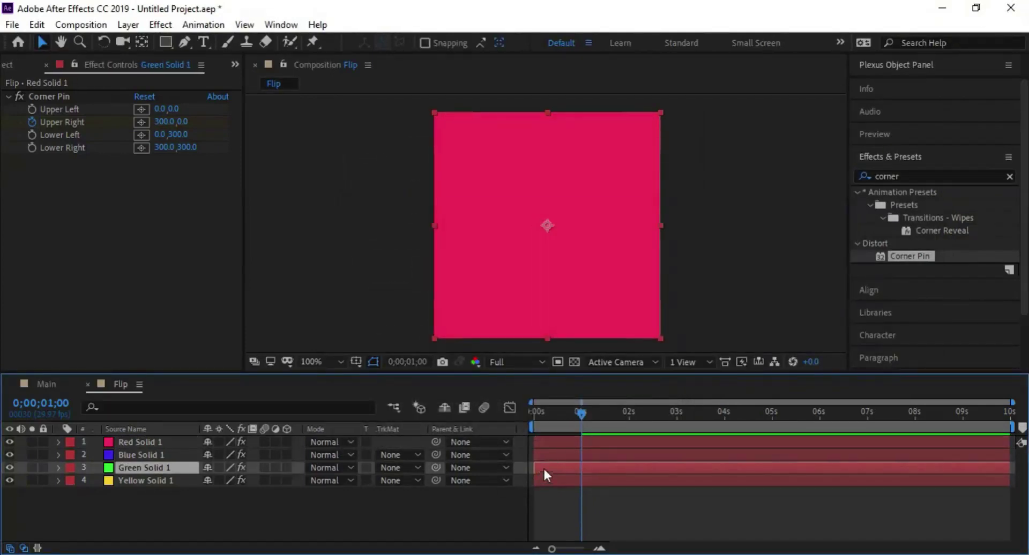
mouse_move(578, 412)
left_mouse_down()
mouse_move(516, 411)
mouse_move(567, 414)
left_mouse_up()
left_click_drag(553, 468, 585, 443)
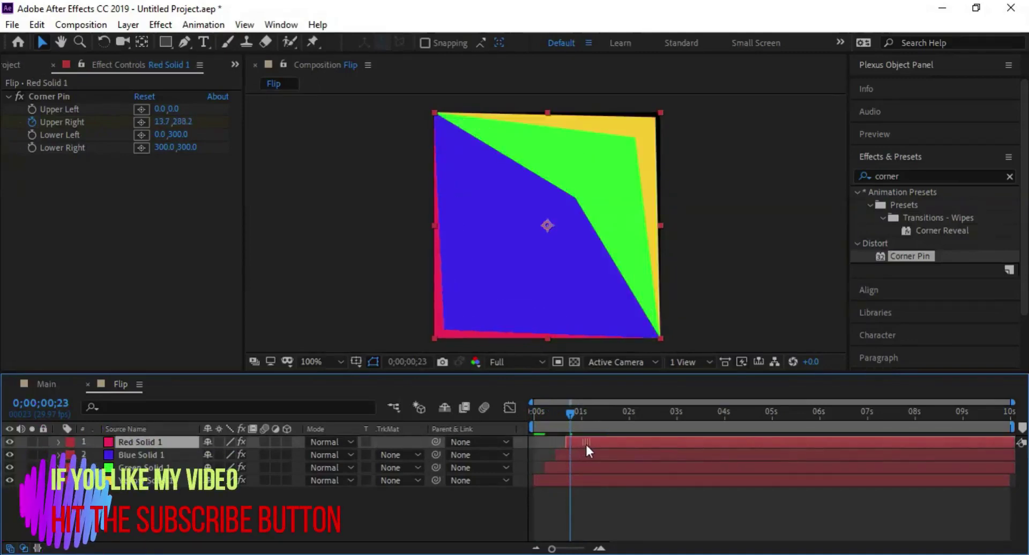
Play the Flip composition from the start to check the timing of the staggered colour layers.
left_click_drag(572, 410, 521, 420)
key("space")
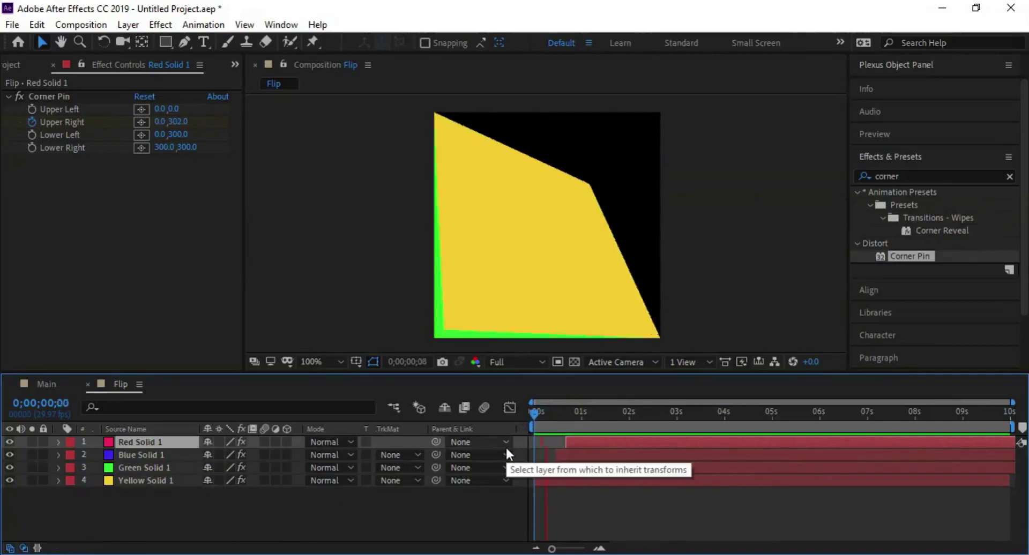
key("space")
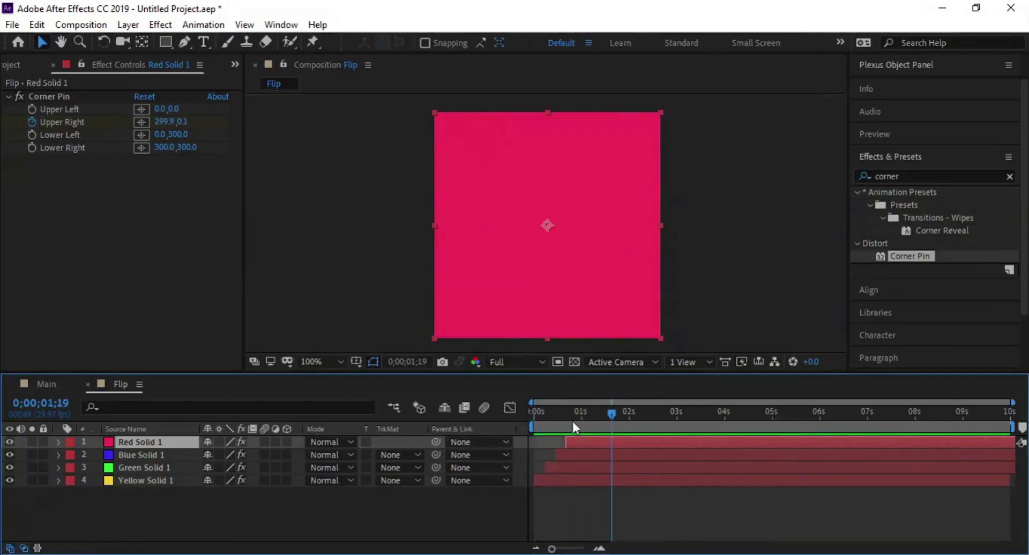
left_click_drag(582, 416, 511, 418)
key("space")
key("space")
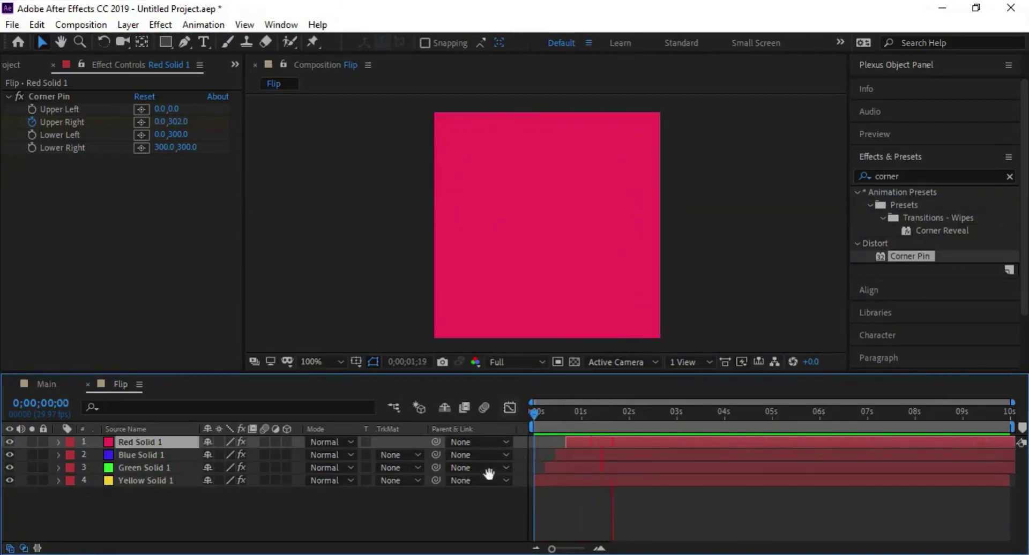
left_click(393, 518)
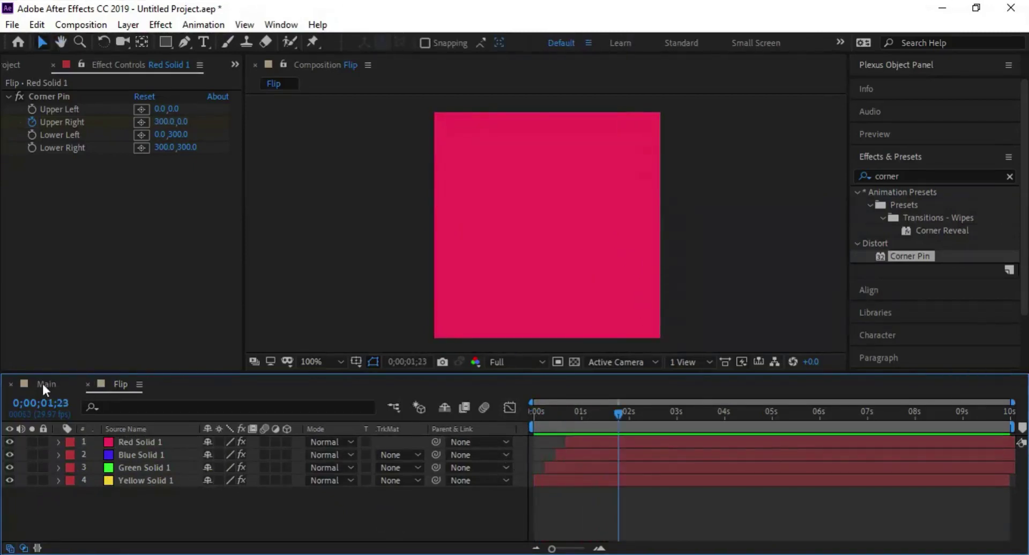
Add the Flip composition to Main directly below the FLIP text layer, and move the current time to 0;00;00;19.
left_click(43, 386)
left_click(23, 65)
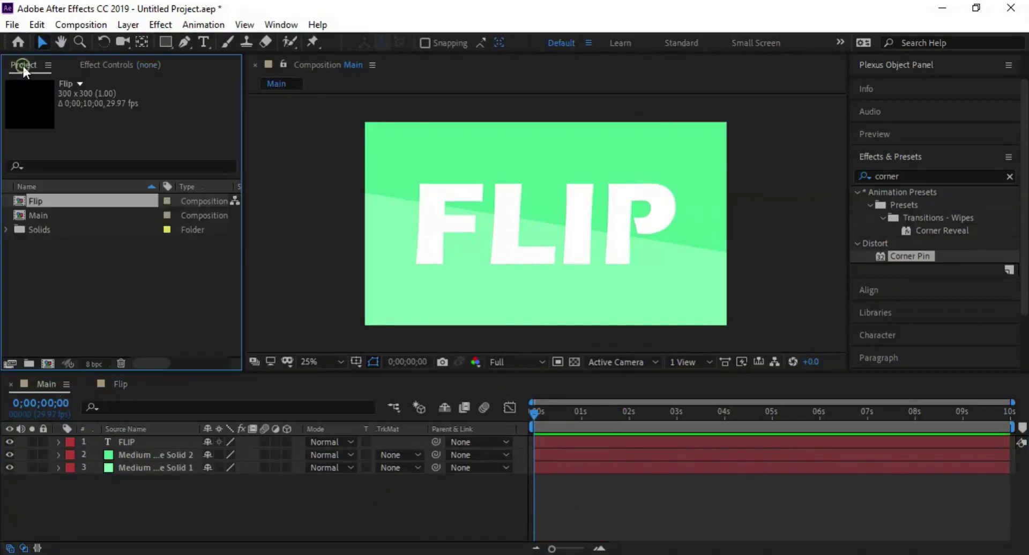
left_click_drag(81, 205, 94, 448)
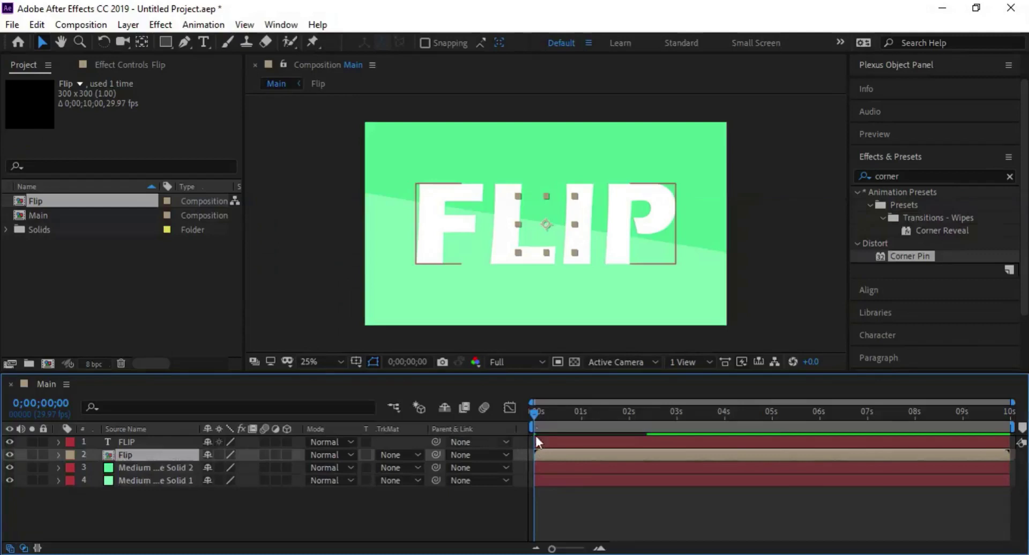
left_click_drag(536, 413, 564, 419)
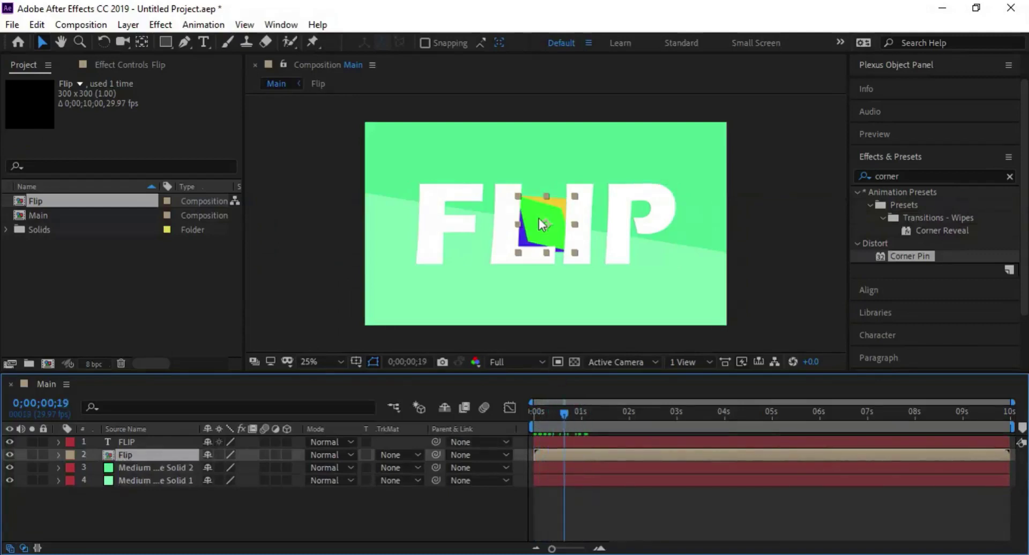
Scale the Flip layer up to 162% and position it over the letter F.
left_click_drag(538, 217, 440, 203)
key("Return")
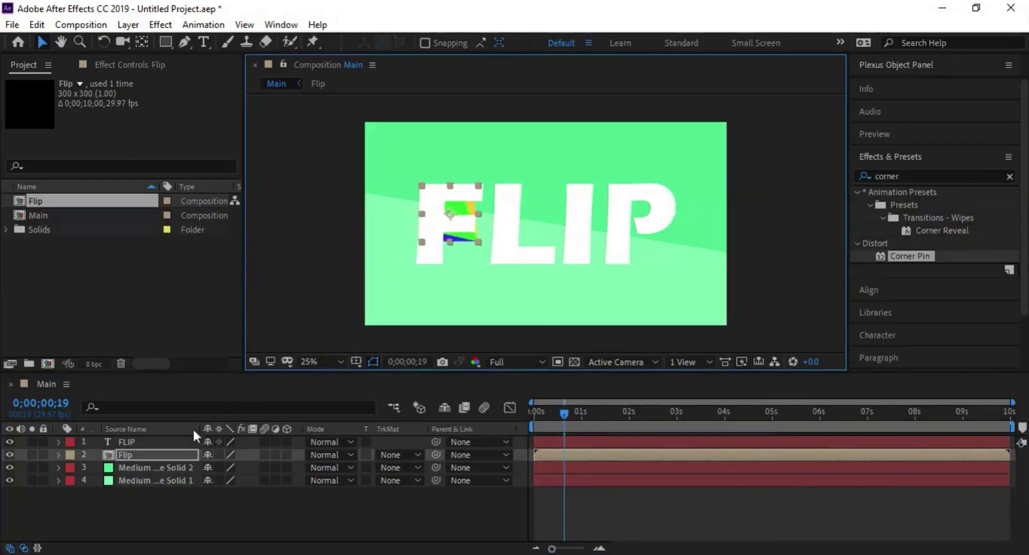
left_click(169, 455)
key("s")
left_click_drag(245, 470, 310, 482)
left_click(427, 184)
mouse_move(426, 183)
left_mouse_down()
mouse_move(443, 198)
mouse_move(416, 182)
left_mouse_up()
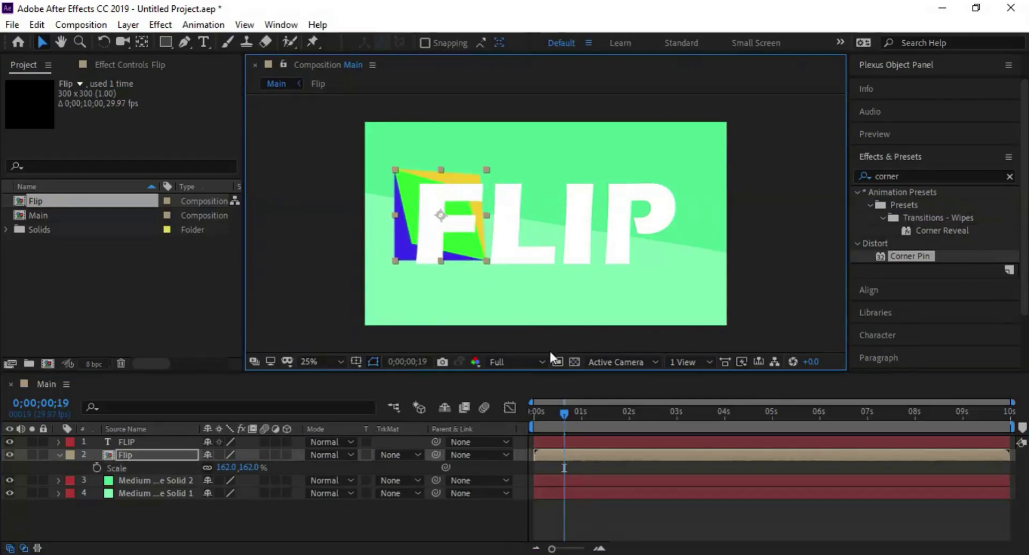
At 0;00;01;20, set the Flip layer's horizontal scale alone to 125% and realign the square with the letter F.
left_click_drag(562, 412, 612, 410)
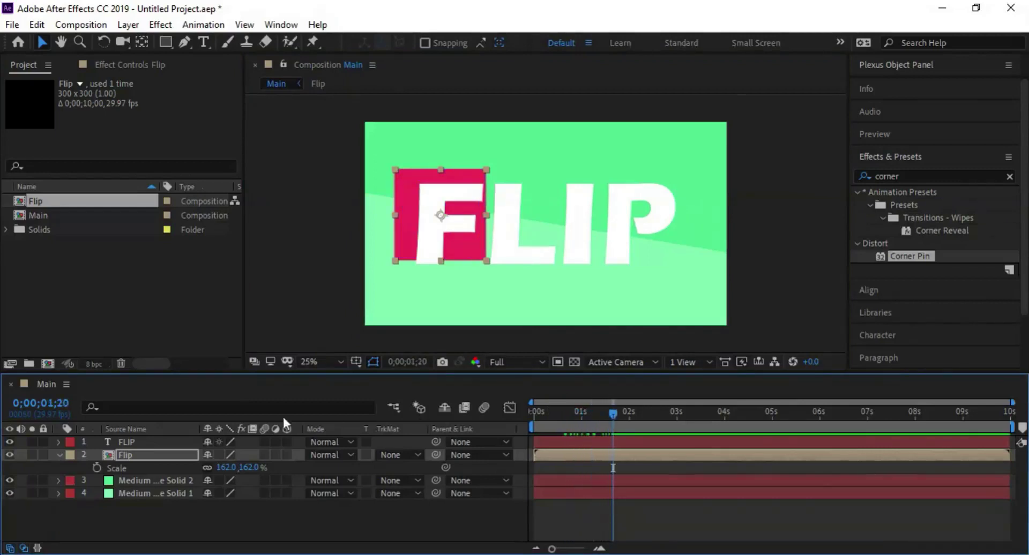
left_click_drag(226, 468, 193, 470)
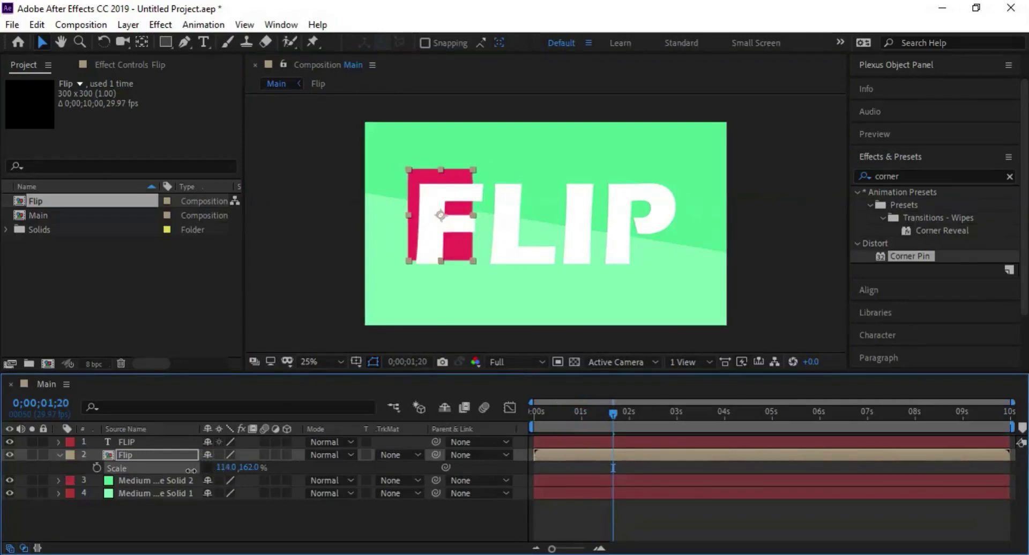
left_click_drag(424, 181, 430, 185)
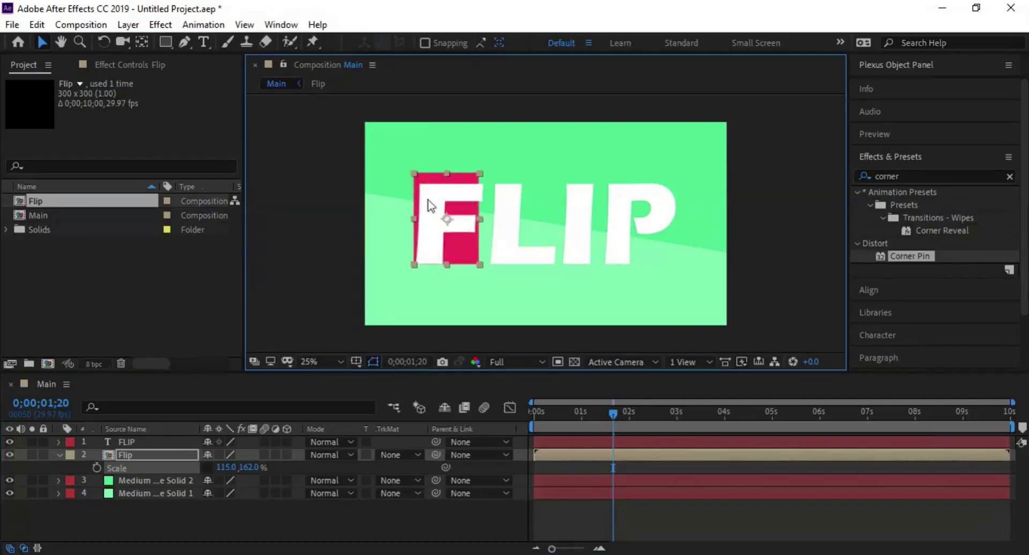
left_click_drag(222, 470, 228, 467)
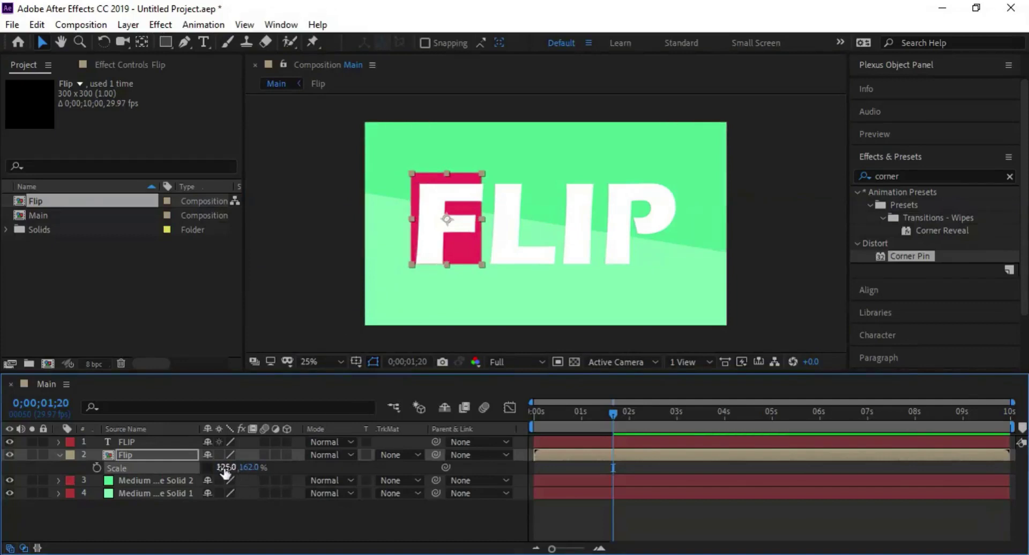
left_click(223, 468)
left_click(430, 185)
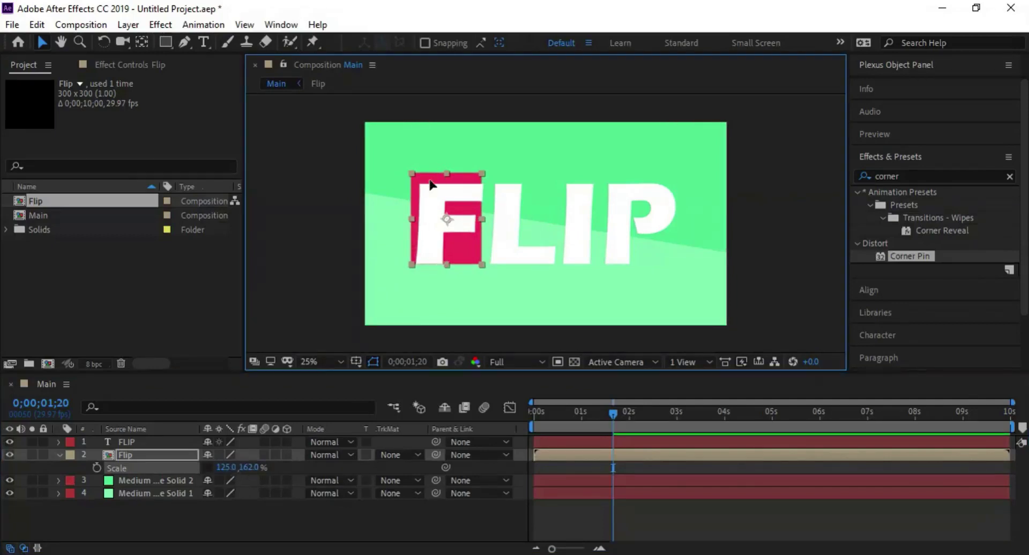
left_click_drag(431, 184, 432, 185)
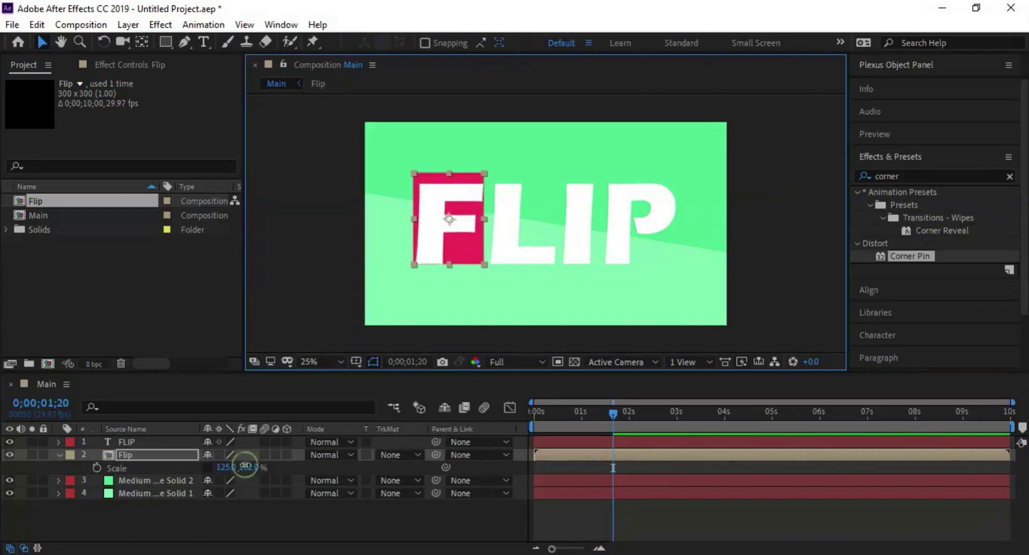
Set the Flip layer's vertical scale to 143% and shift the square to cover the full height of the F.
left_click_drag(245, 466, 240, 466)
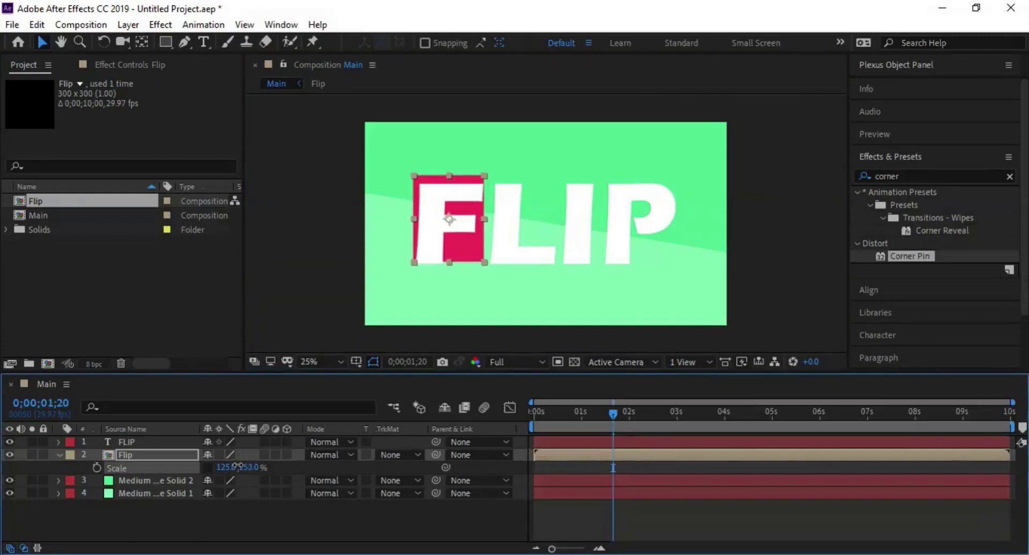
left_click_drag(452, 248, 457, 251)
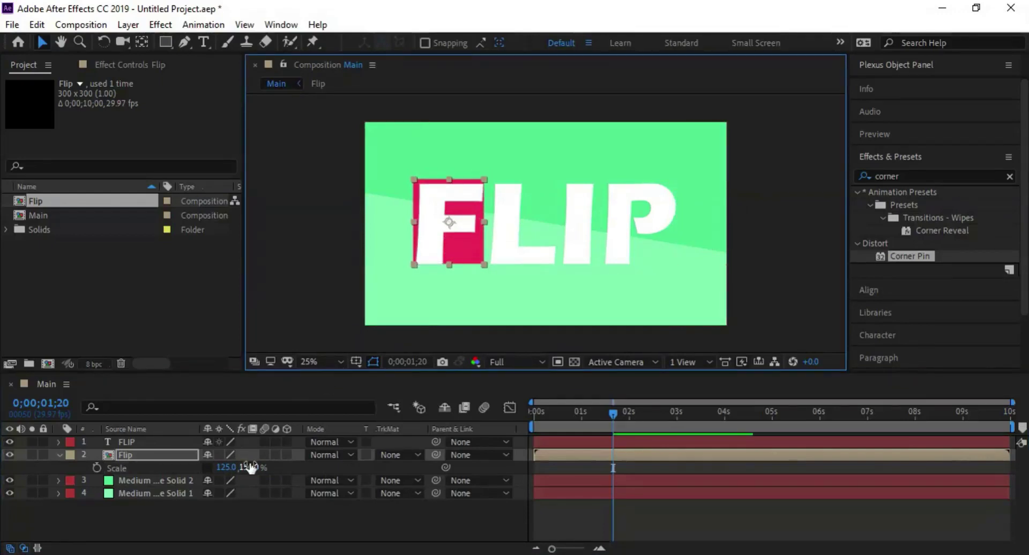
left_click_drag(246, 467, 241, 467)
left_click_drag(460, 250, 461, 256)
left_click(464, 257)
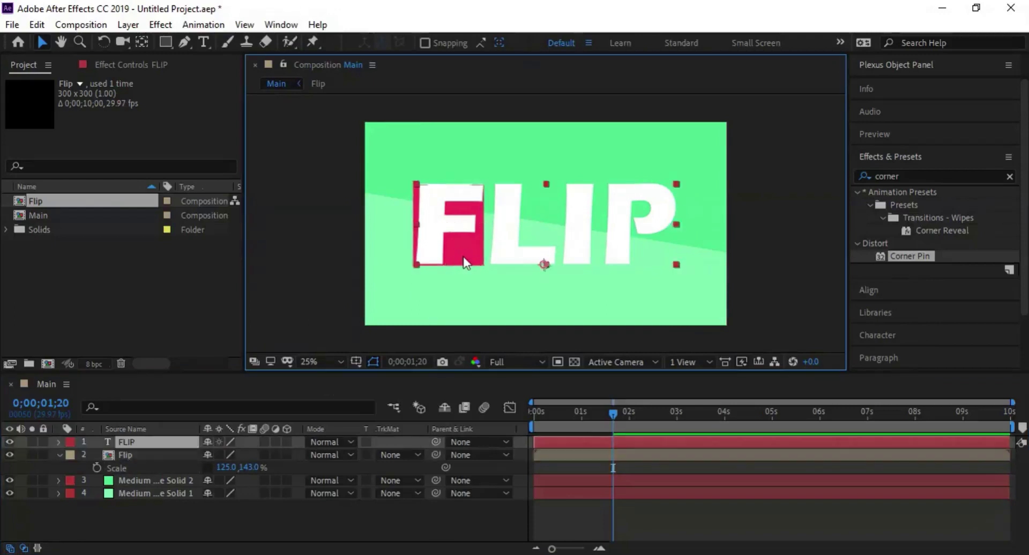
left_click(458, 293)
mouse_move(616, 410)
left_mouse_down()
mouse_move(549, 420)
mouse_move(611, 416)
left_mouse_up()
Duplicate the Flip layer three times and place one copy over the letter L.
left_click(60, 455)
left_click(154, 454)
key("ctrl+d")
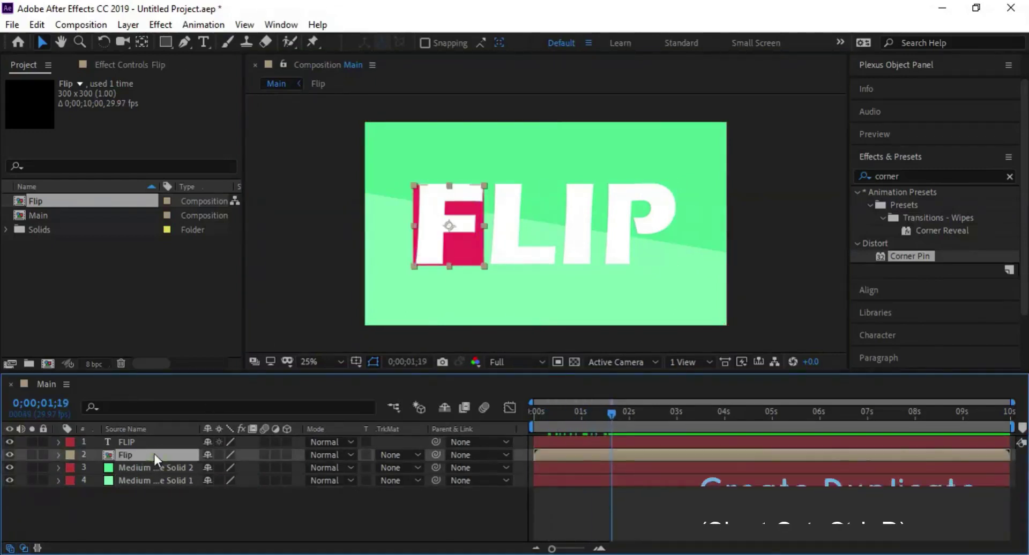
key("ctrl+d")
left_click_drag(464, 250, 539, 246)
Place the Flip copy on layer 3 over the letter I and narrow its horizontal scale to 53%.
left_click(134, 468)
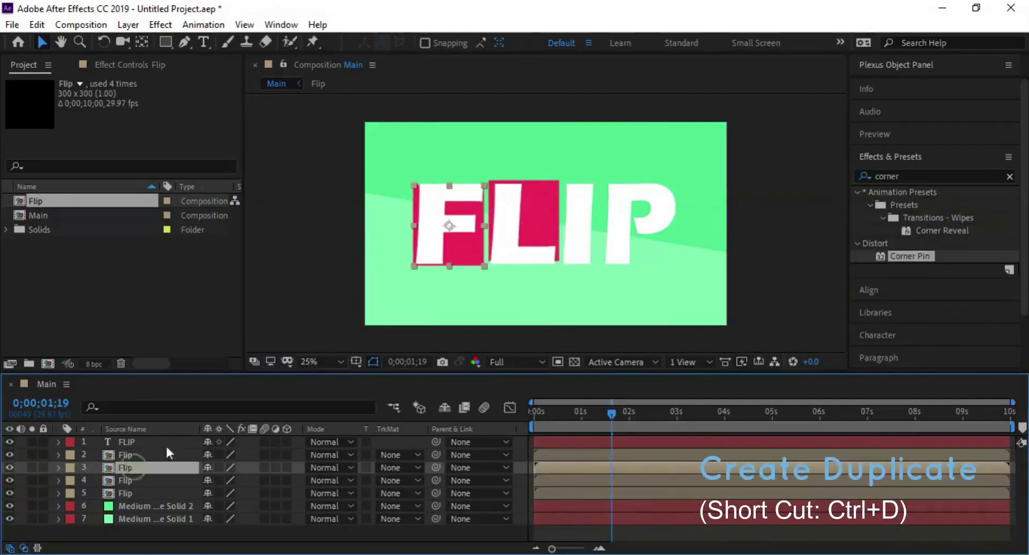
left_click_drag(459, 252, 609, 239)
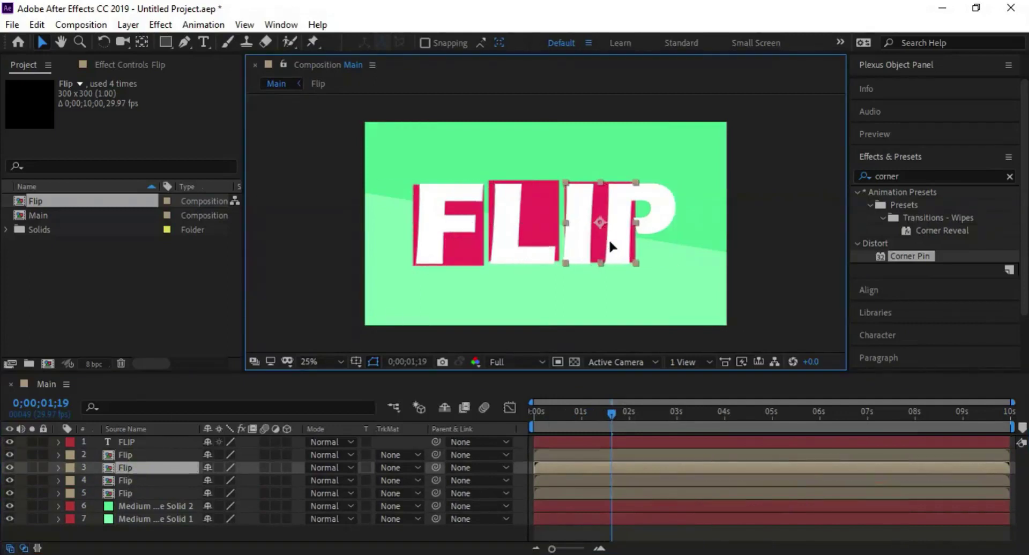
left_click(145, 465)
key("s")
left_click_drag(236, 481, 188, 481)
key("ctrl+z")
left_click_drag(599, 242, 578, 242)
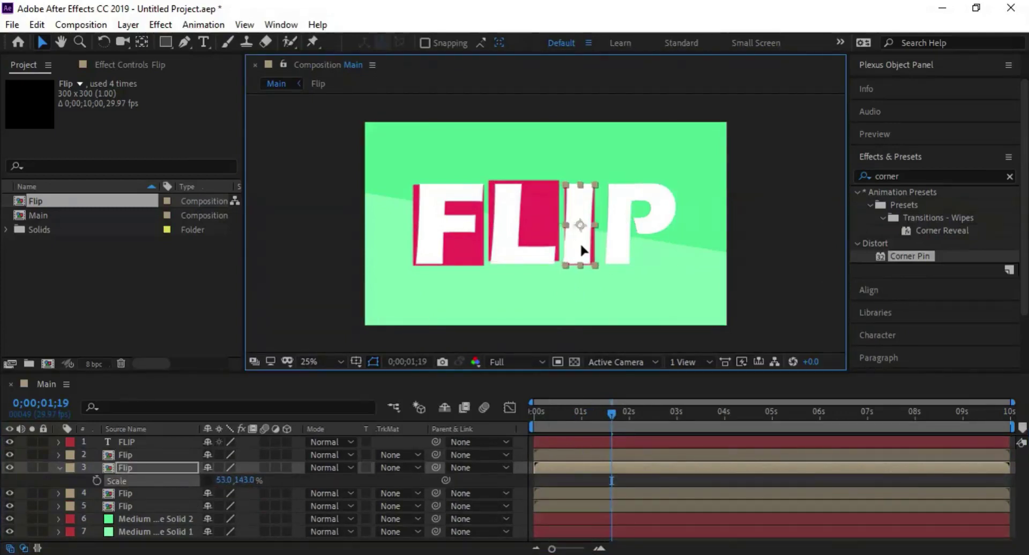
Align the layer 4 Flip copy with the letter L and place the topmost Flip copy over the letter P.
left_click(535, 219)
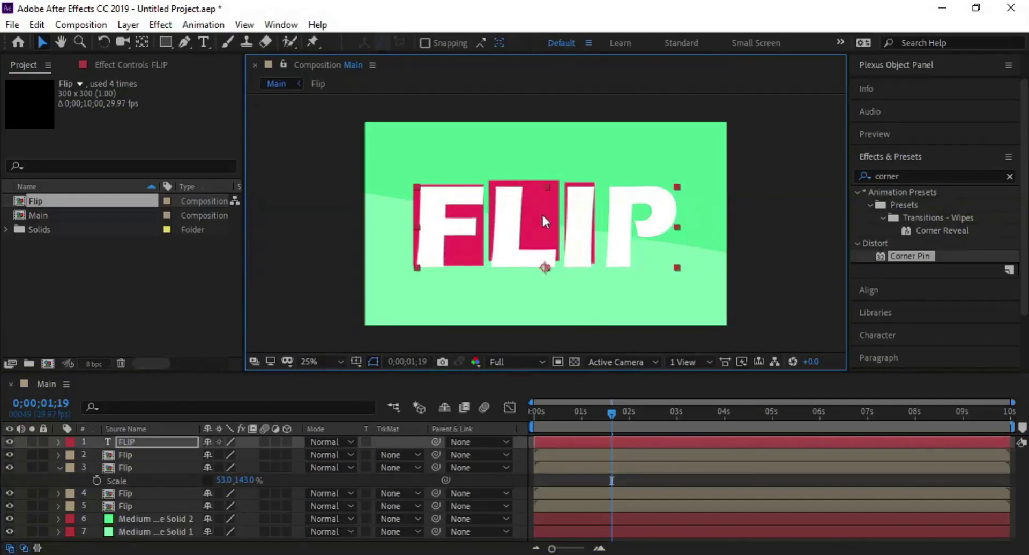
left_click(155, 466)
left_click(155, 493)
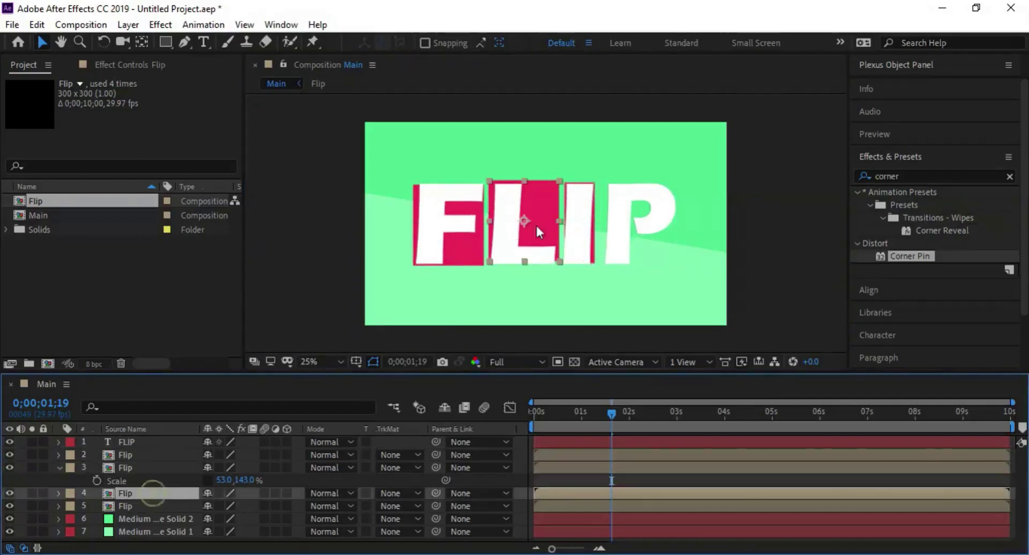
left_click(135, 456)
left_click_drag(457, 236, 650, 244)
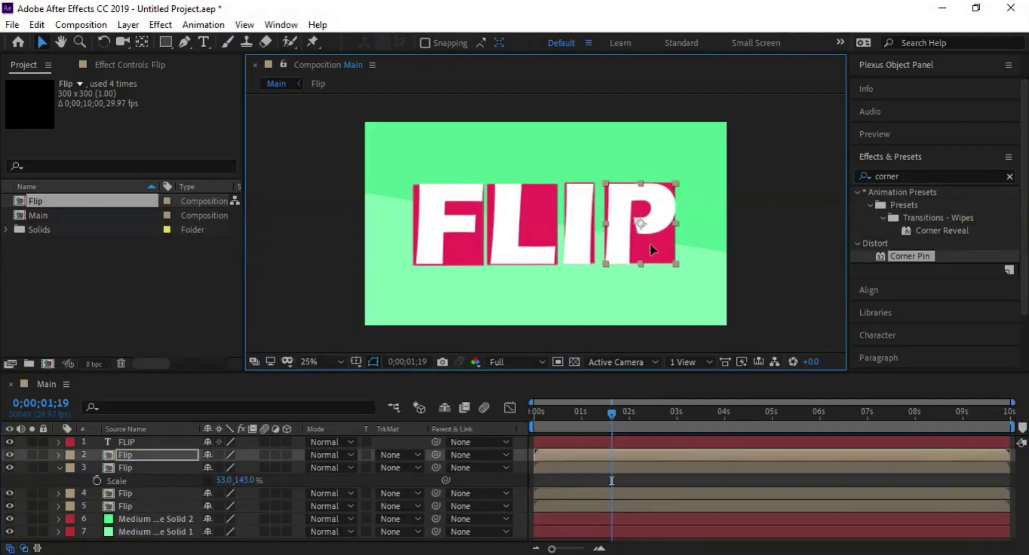
Set the rotation of the Flip copy over the letter L to 90°.
left_click(60, 468)
left_click(141, 494)
key("r")
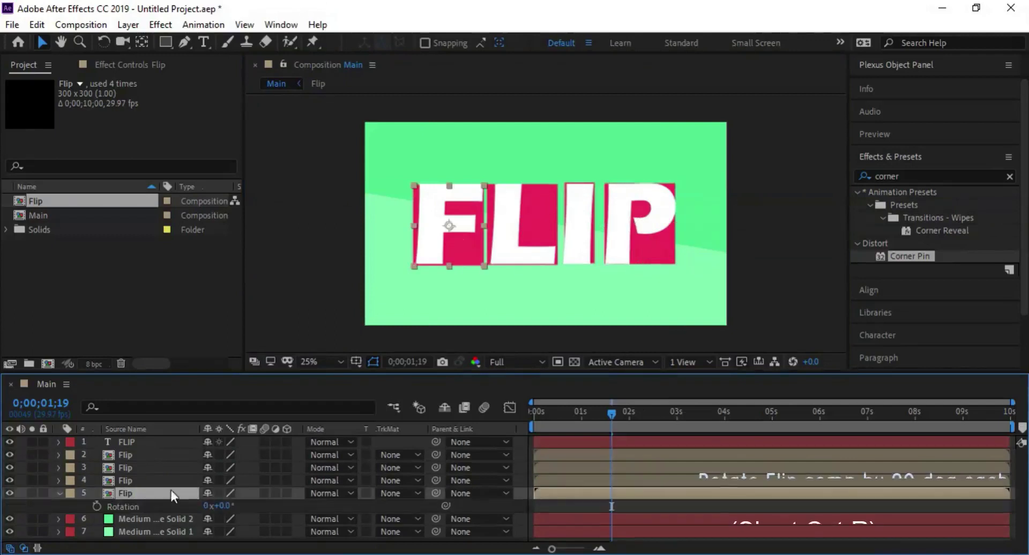
left_click(172, 481)
key("r")
left_click(224, 494)
type("90")
key("Return")
Set the rotation of the Flip copy over the letter I to 180°.
left_click(130, 468)
key("r")
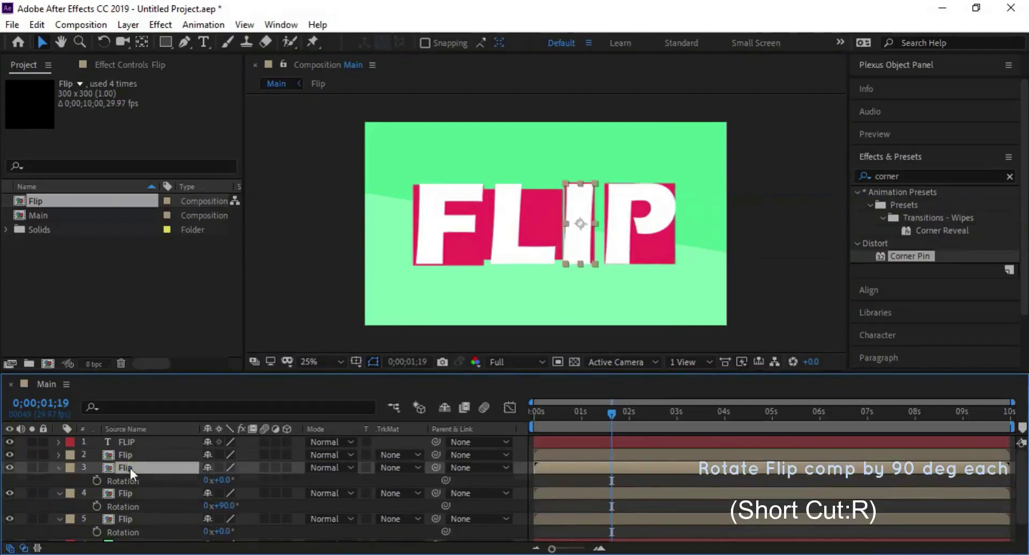
left_click(225, 481)
type("180")
key("Return")
Set the rotation of the Flip copy over the letter P to 270°.
left_click(178, 454)
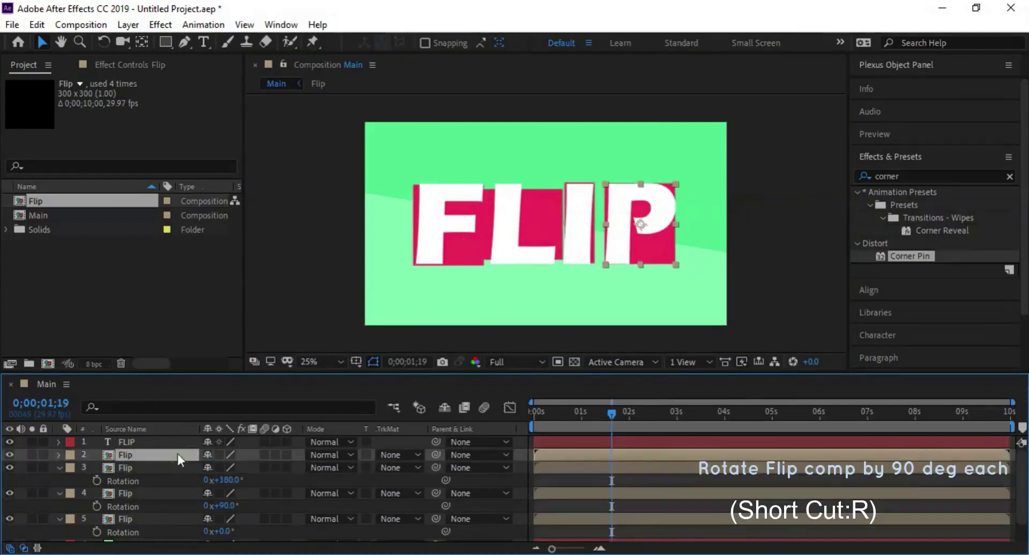
key("r")
left_click(224, 467)
type("270")
key("Return")
Pre-compose the four Flip layers into Pre-comp 1, moving all attributes into the new composition.
left_click(60, 455)
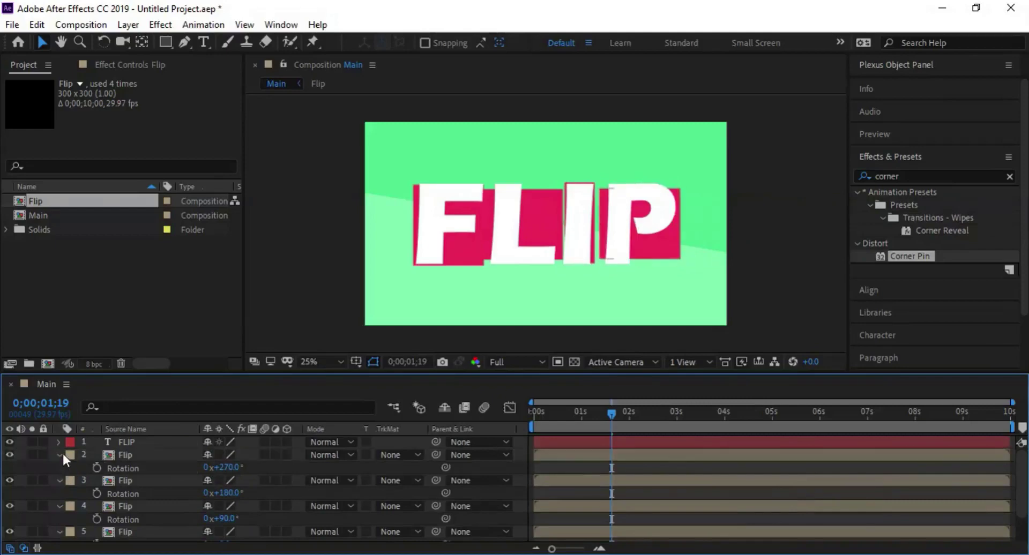
left_click(59, 467)
left_click(59, 480)
left_click(60, 493)
left_click(137, 493)
left_click(134, 454, "shift")
right_click(163, 480)
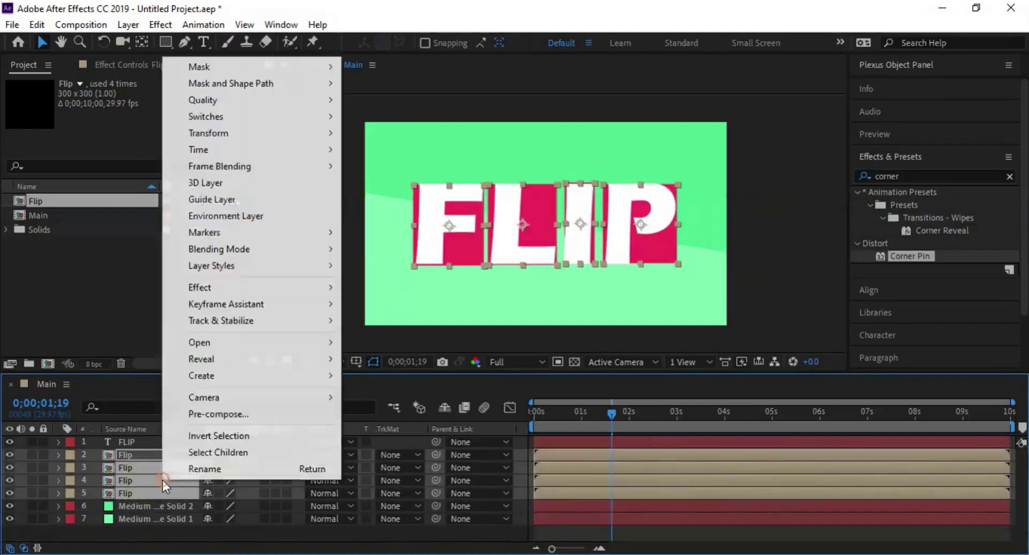
left_click(210, 416)
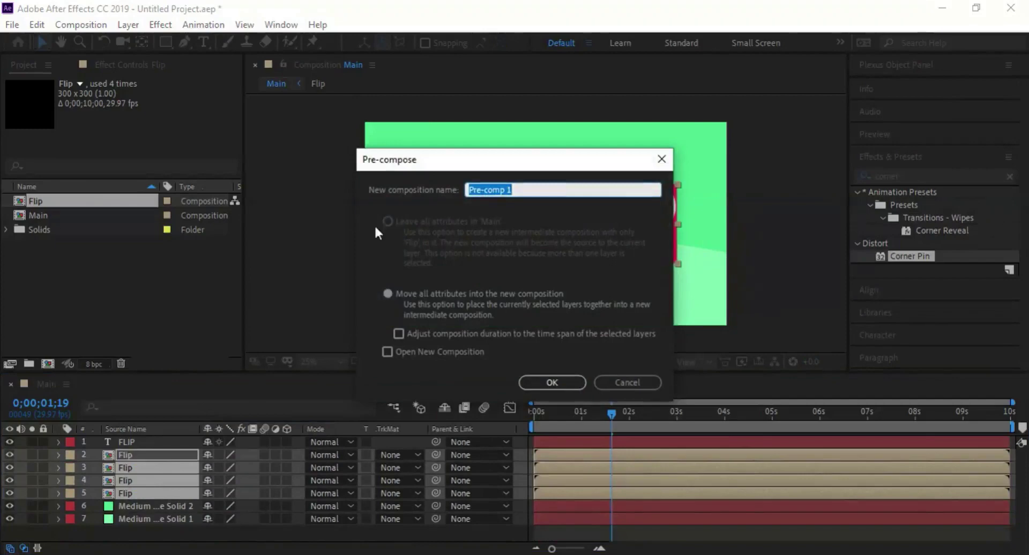
left_click_drag(470, 167, 782, 319)
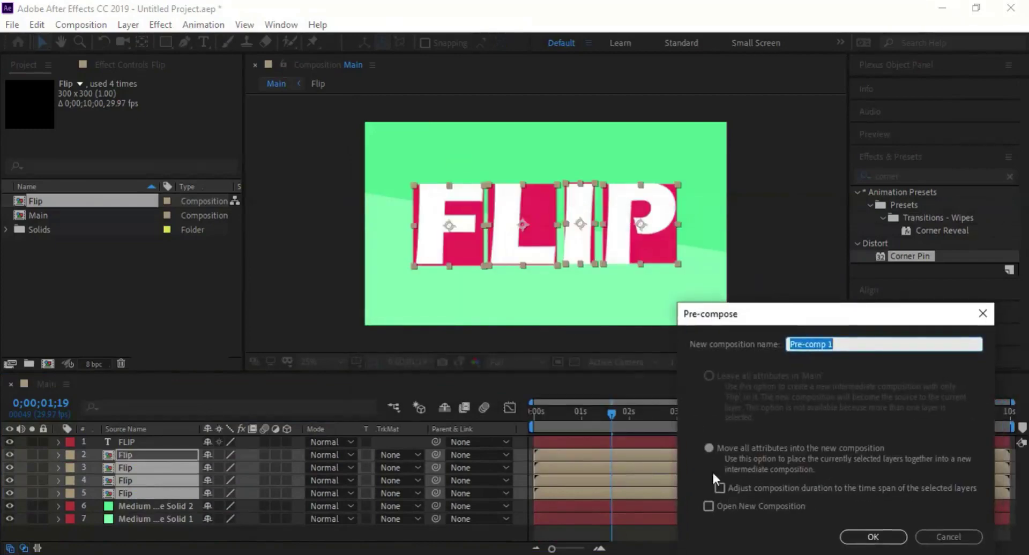
left_click(865, 536)
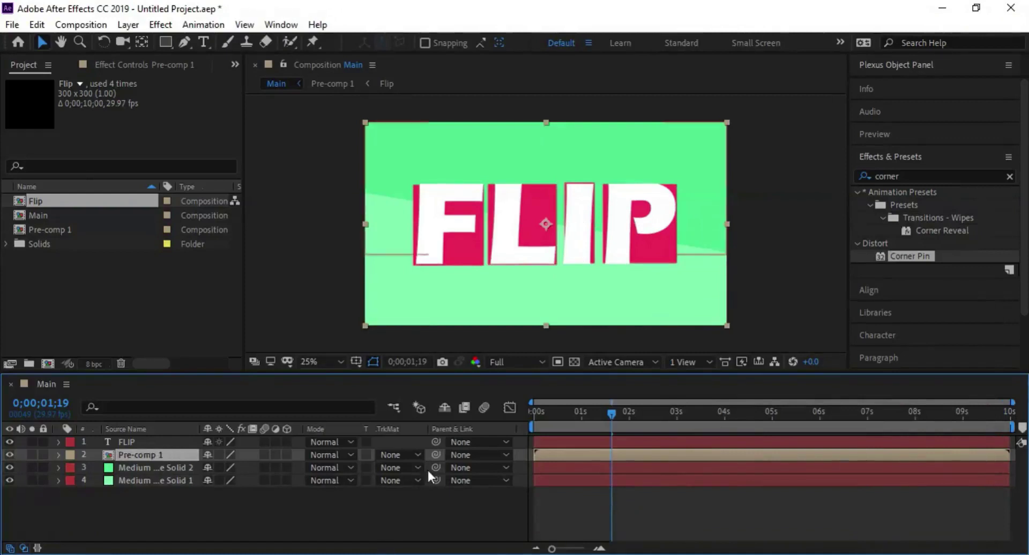
Set the track matte of Pre-comp 1 to Alpha Matte "FLIP".
mouse_move(609, 412)
left_mouse_down()
mouse_move(519, 416)
mouse_move(612, 423)
left_mouse_up()
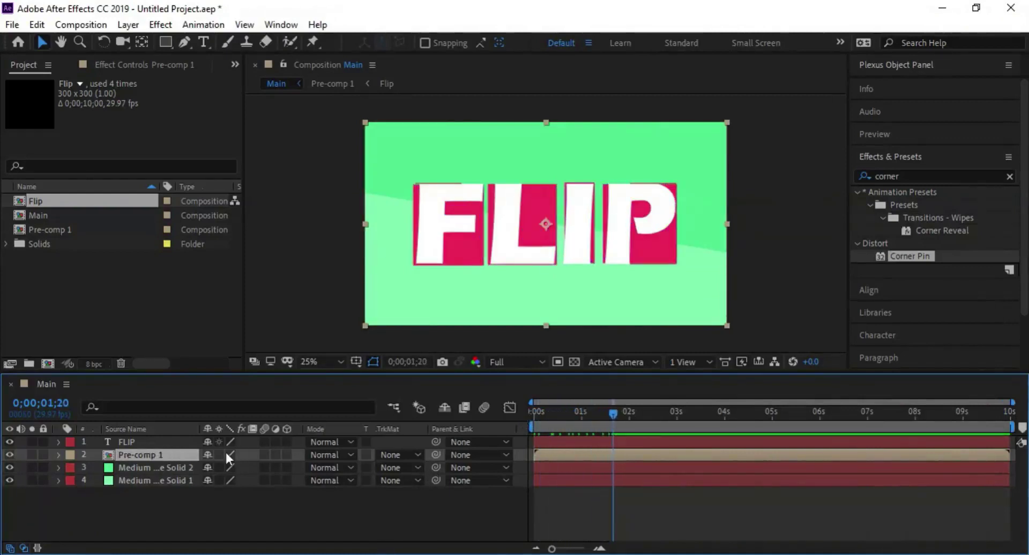
left_click(415, 455)
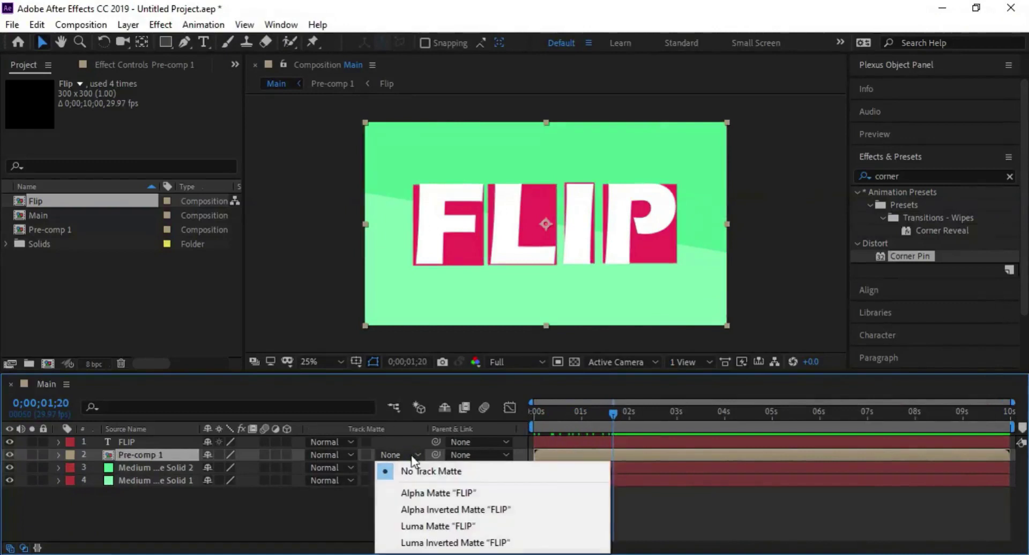
left_click(413, 492)
Play the Main composition from the start to check the flip animation inside the letters.
left_click_drag(611, 416, 510, 423)
key("space")
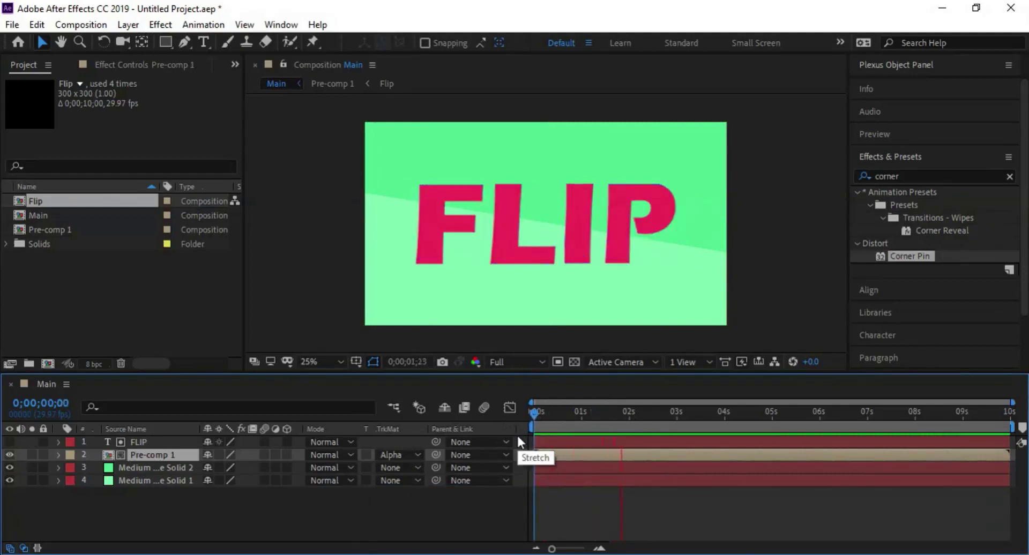
key("space")
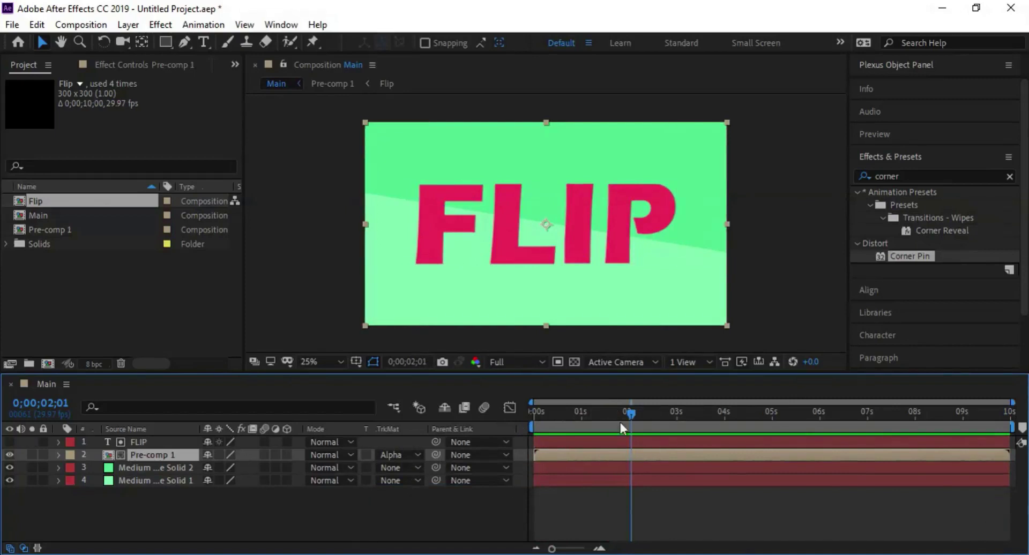
left_click_drag(631, 414, 528, 417)
key("space")
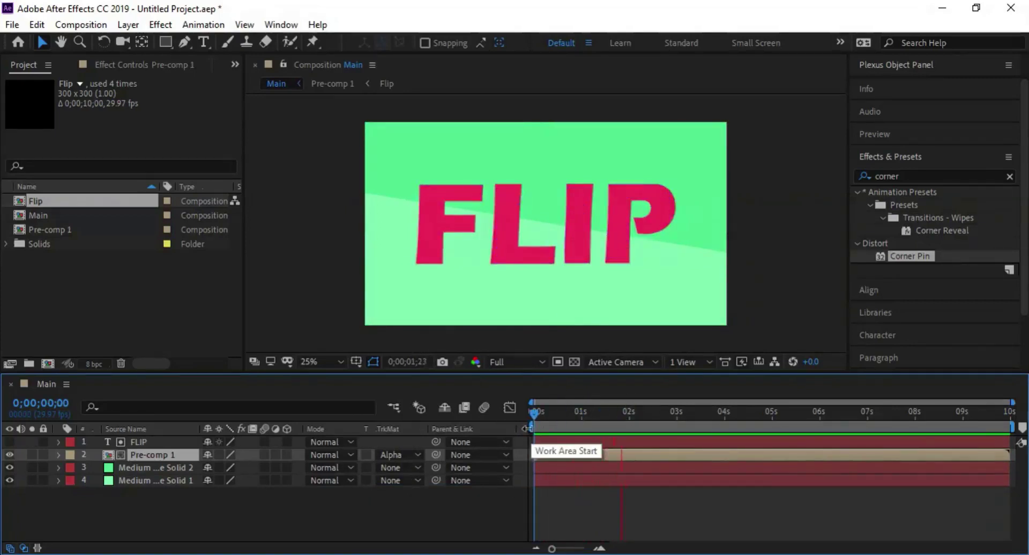